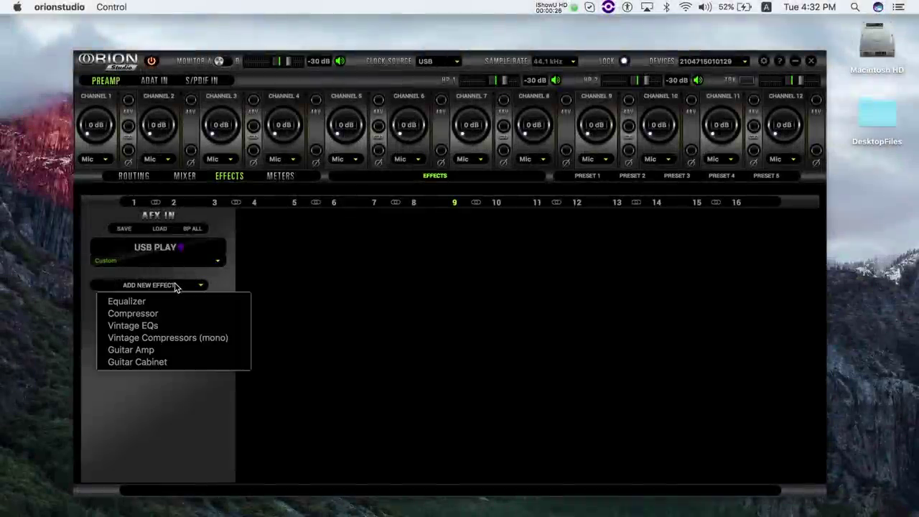
# Add the Modern (US) CH3 guitar amp and then a Modern 4x12 cabinet to the AFX chain.
pyautogui.moveTo(155, 351)
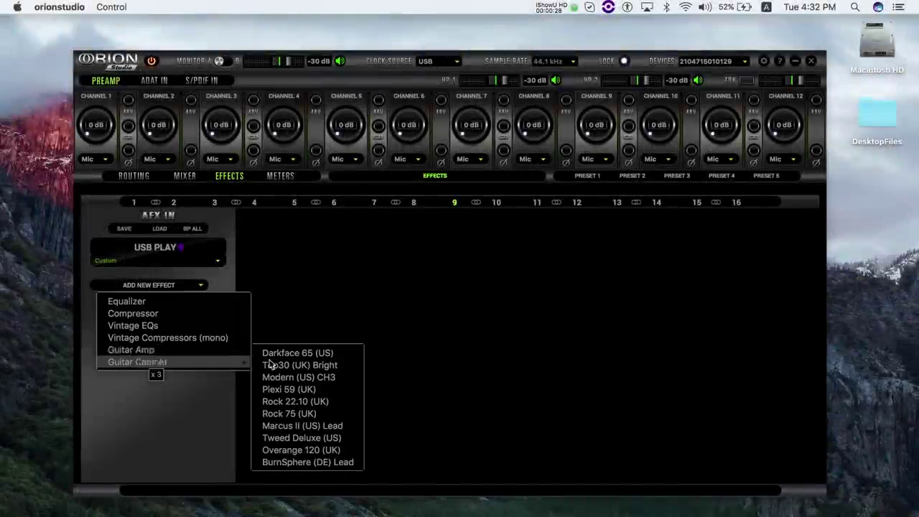
pyautogui.click(309, 378)
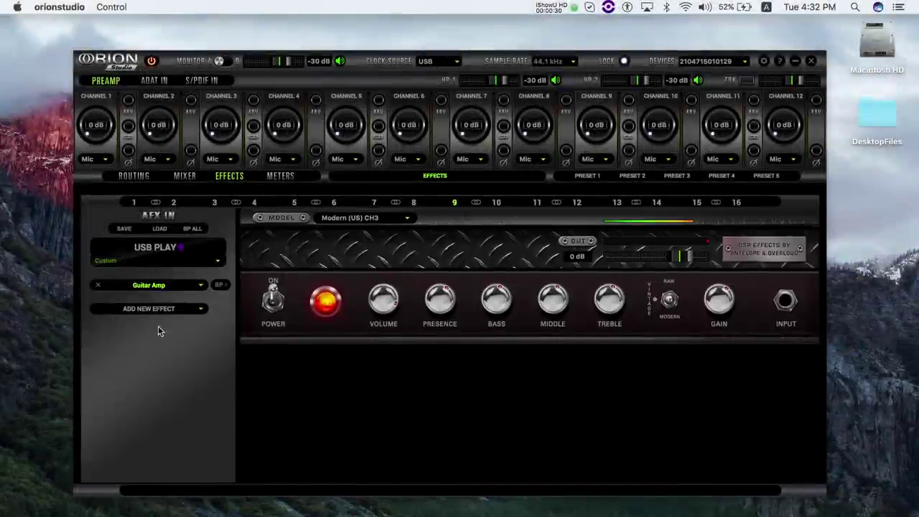
pyautogui.click(167, 310)
pyautogui.moveTo(187, 388)
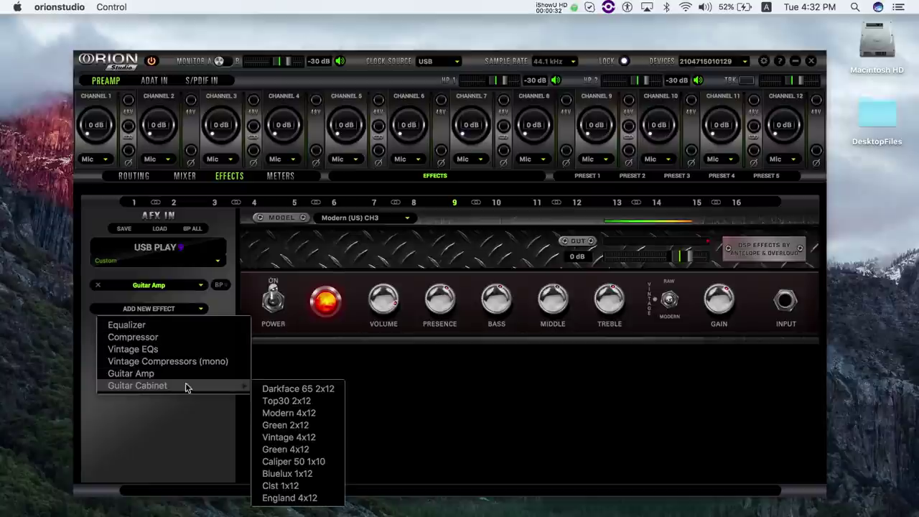
pyautogui.click(289, 413)
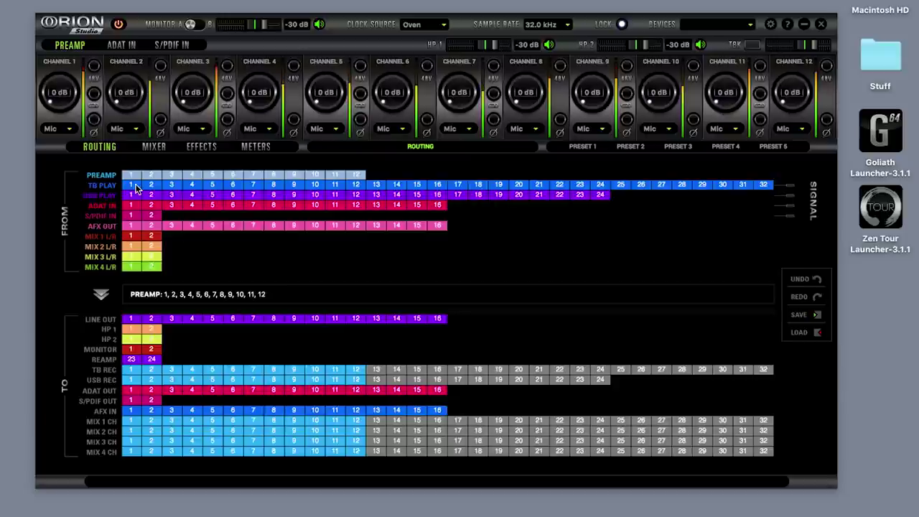
# Route USB playback 9–10 into AFX inputs 9–10, and AFX outputs 9–10 to USB record 9–10.
pyautogui.click(295, 196)
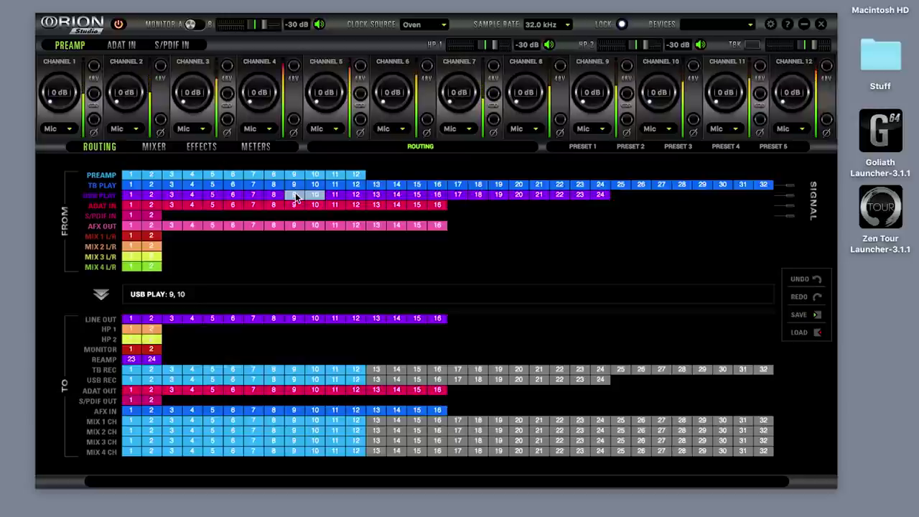
pyautogui.moveTo(296, 198); pyautogui.dragTo(300, 413)
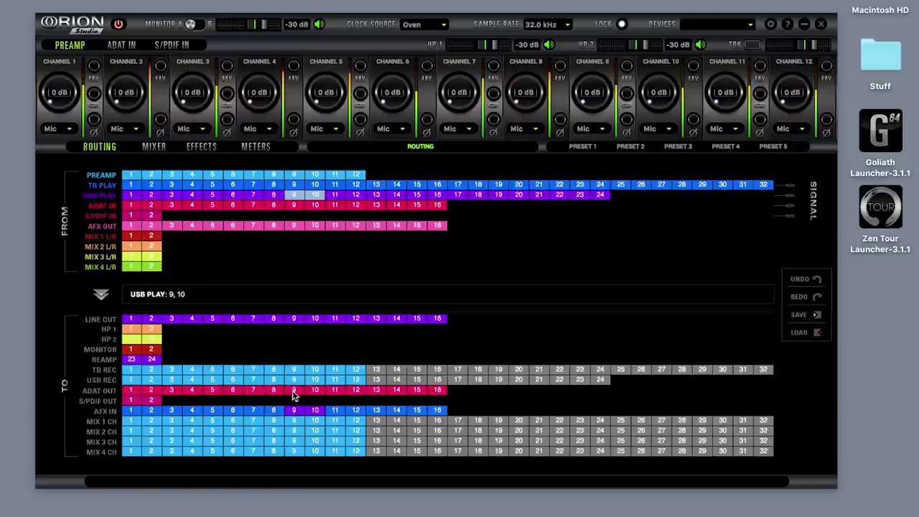
pyautogui.moveTo(294, 227); pyautogui.dragTo(316, 229)
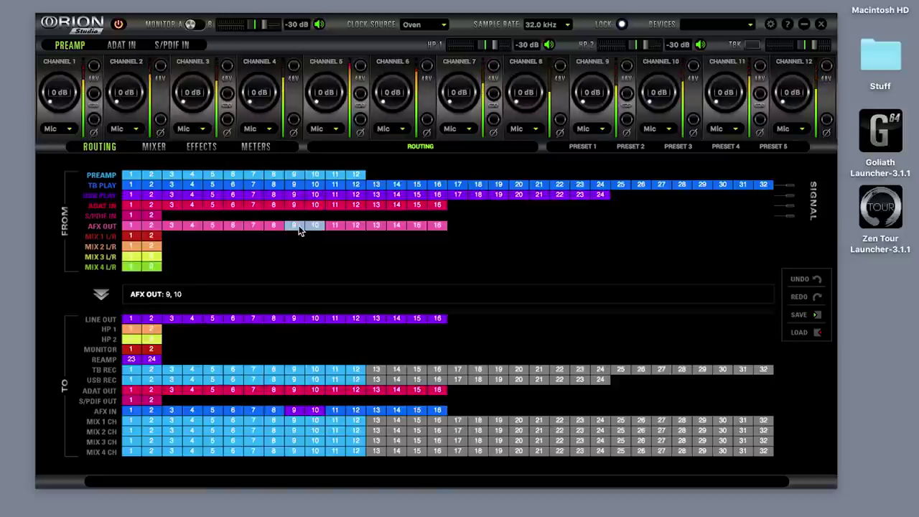
pyautogui.moveTo(299, 227); pyautogui.dragTo(300, 382)
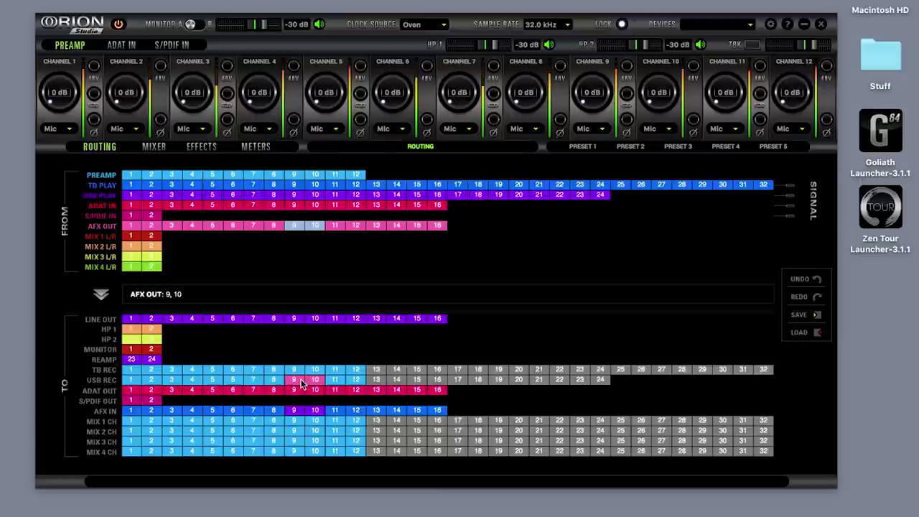
pyautogui.click(206, 147)
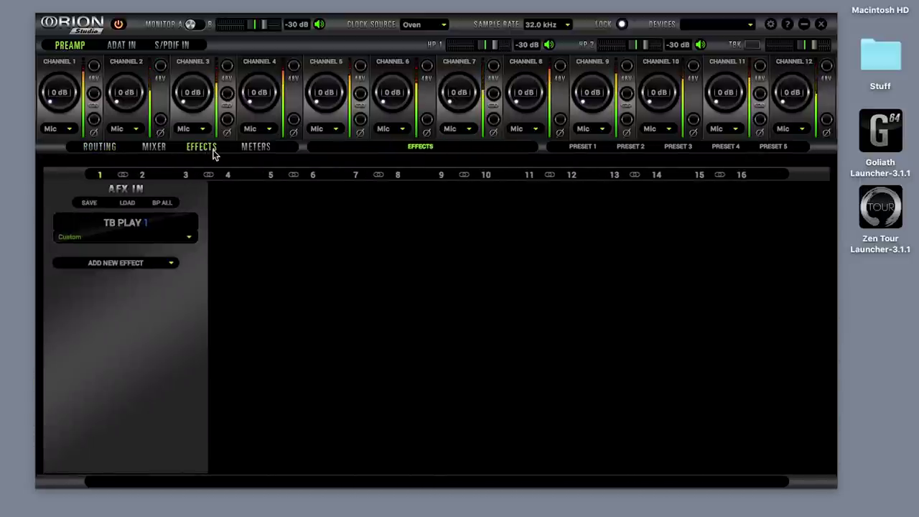
# Put a VEQ-HLF vintage EQ on AFX channel 9 and link channels 9 and 10 as a stereo pair.
pyautogui.click(440, 177)
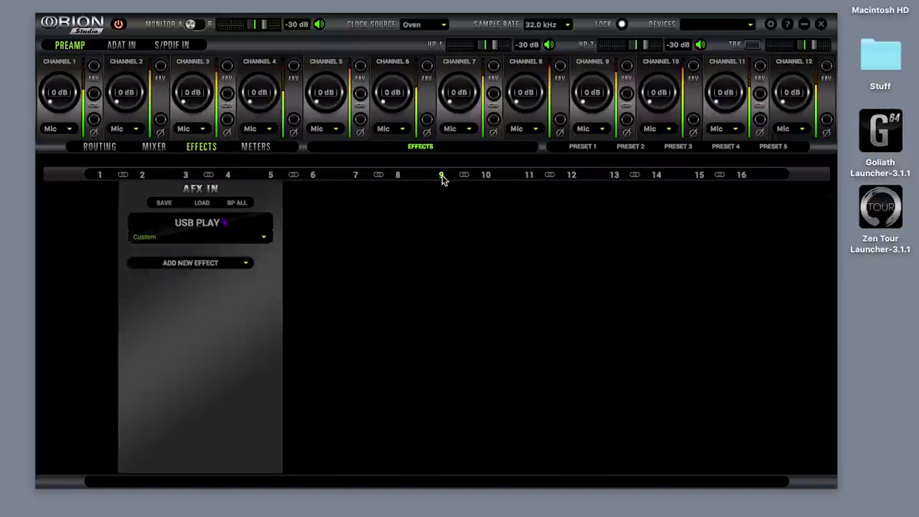
pyautogui.click(171, 266)
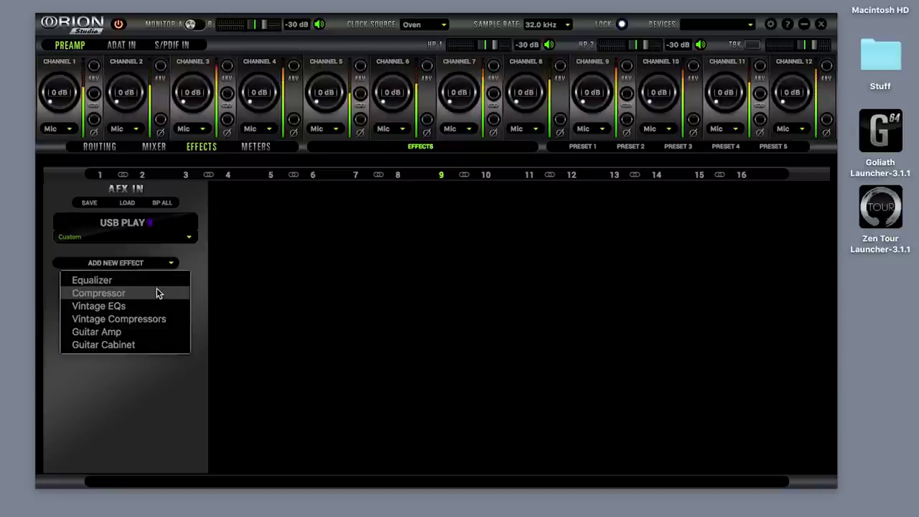
pyautogui.moveTo(156, 305)
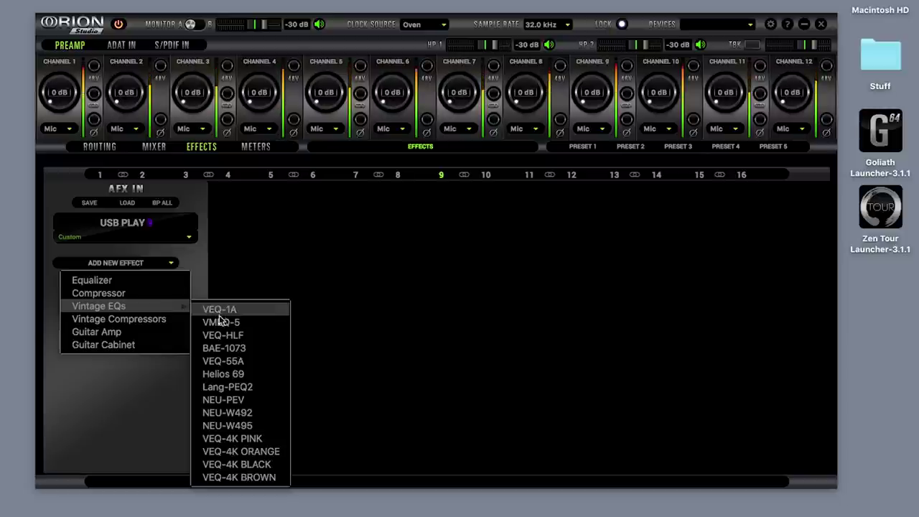
pyautogui.click(252, 335)
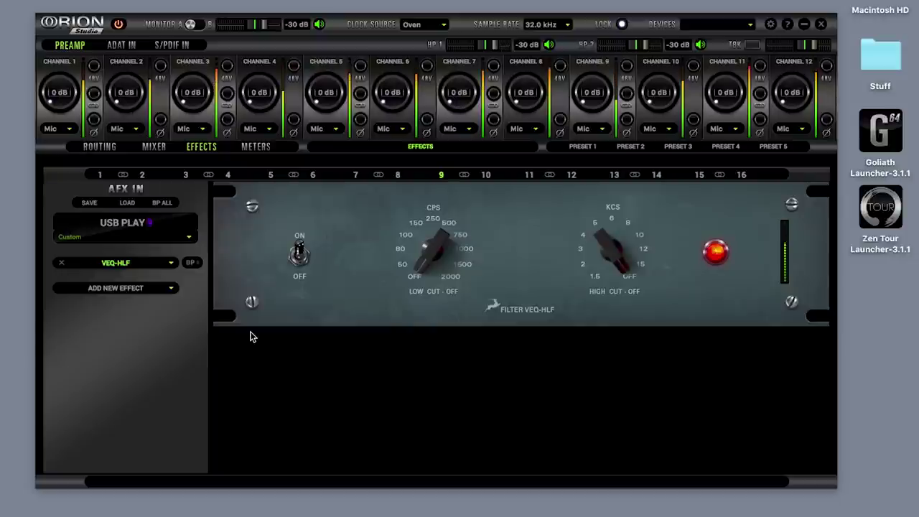
pyautogui.click(465, 175)
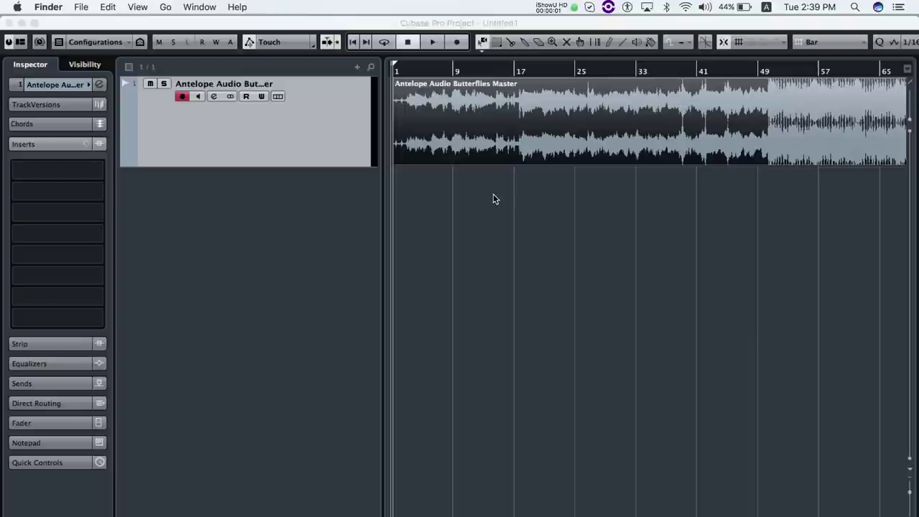
# In Cubase, open VST Connections on External FX and start a new external effect.
pyautogui.click(357, 204)
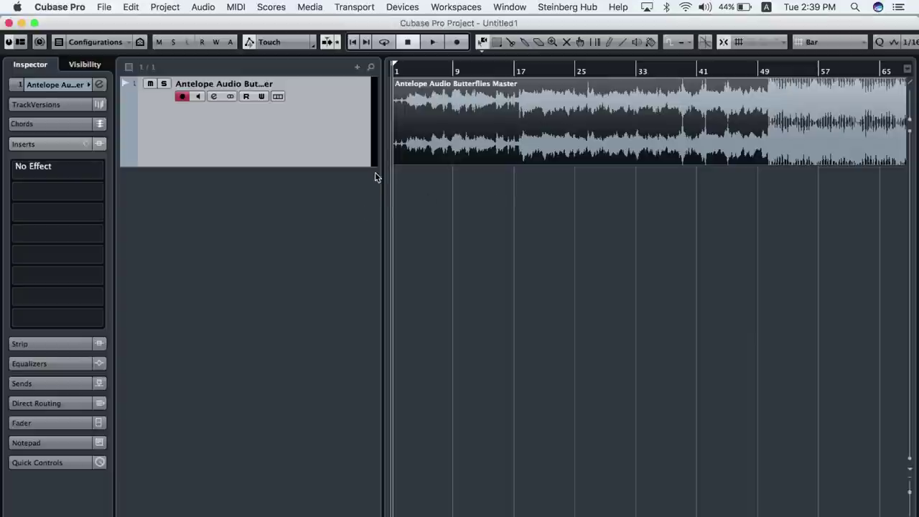
pyautogui.click(404, 7)
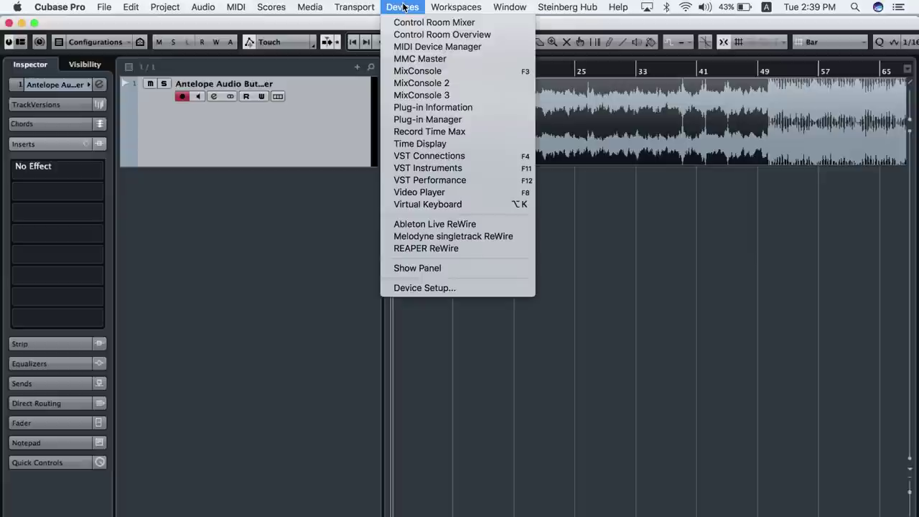
pyautogui.click(469, 158)
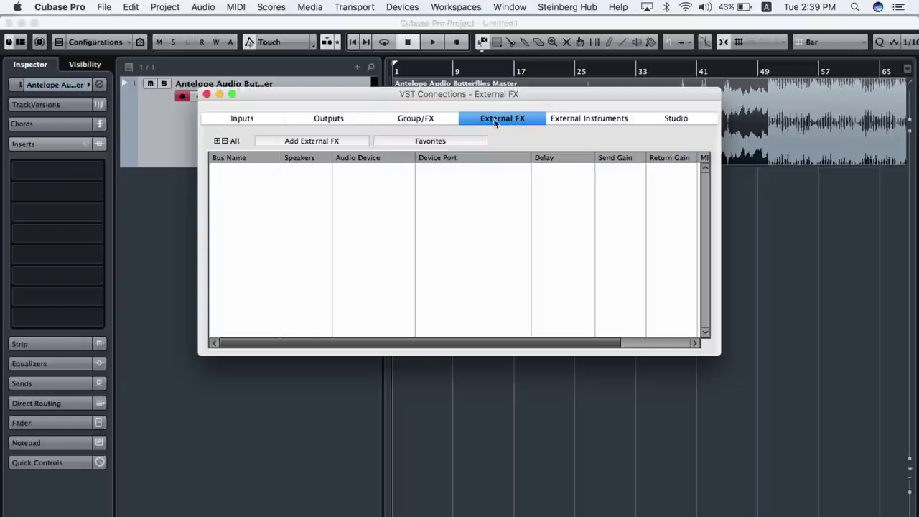
pyautogui.click(324, 142)
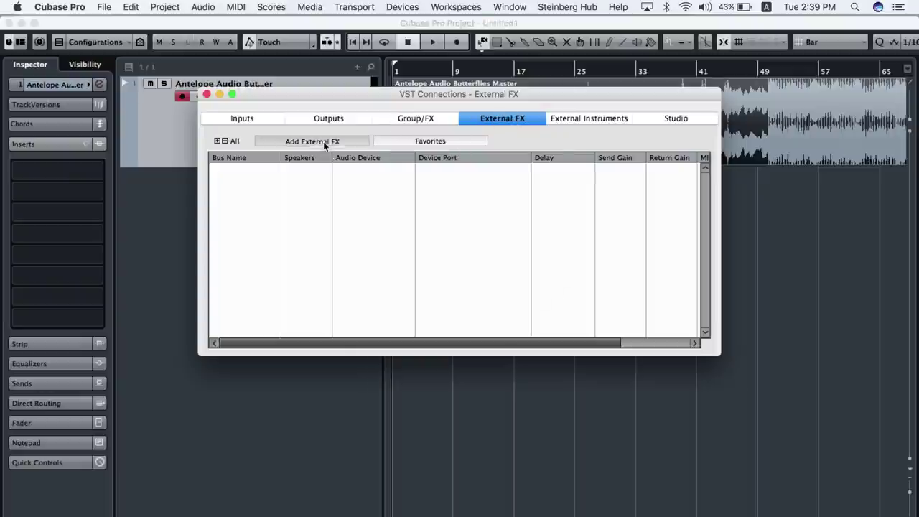
# Create an external effect named AntelopeAFX with send and return buses on OrionStudio USB.
pyautogui.click(433, 150)
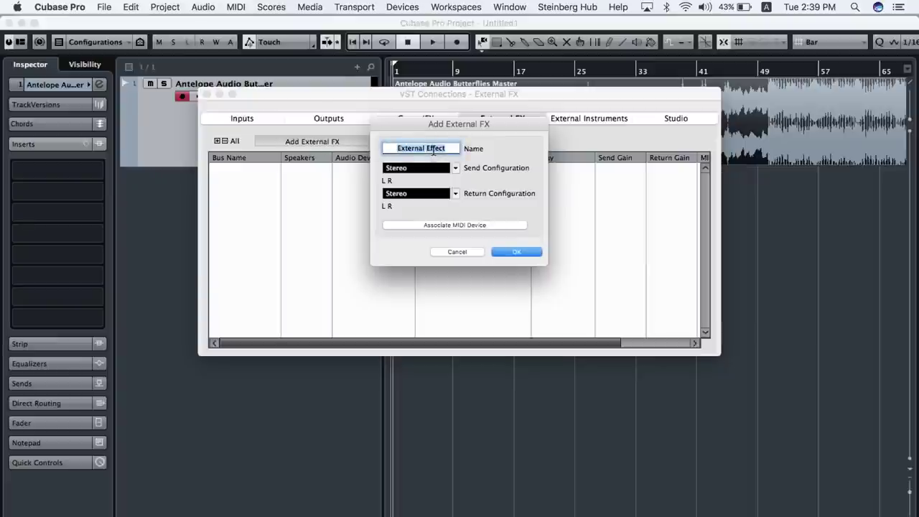
pyautogui.write('AntelopeAFX')
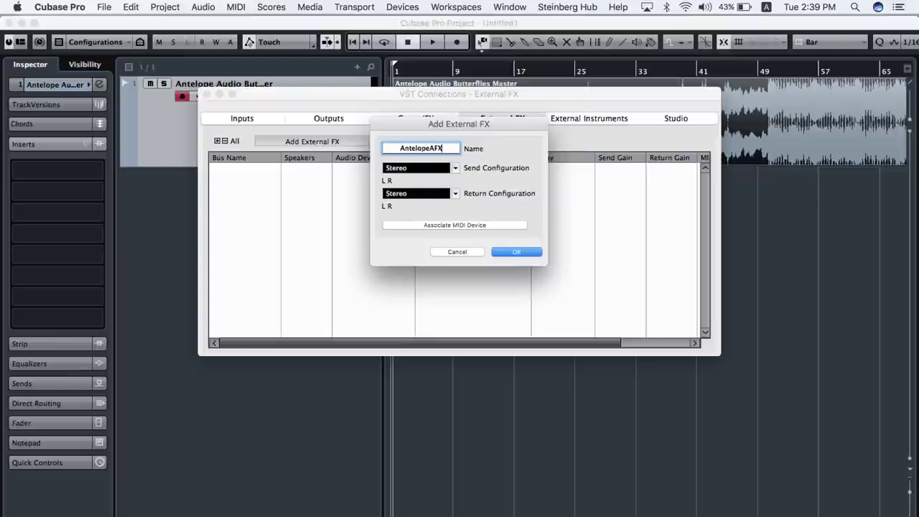
pyautogui.click(517, 252)
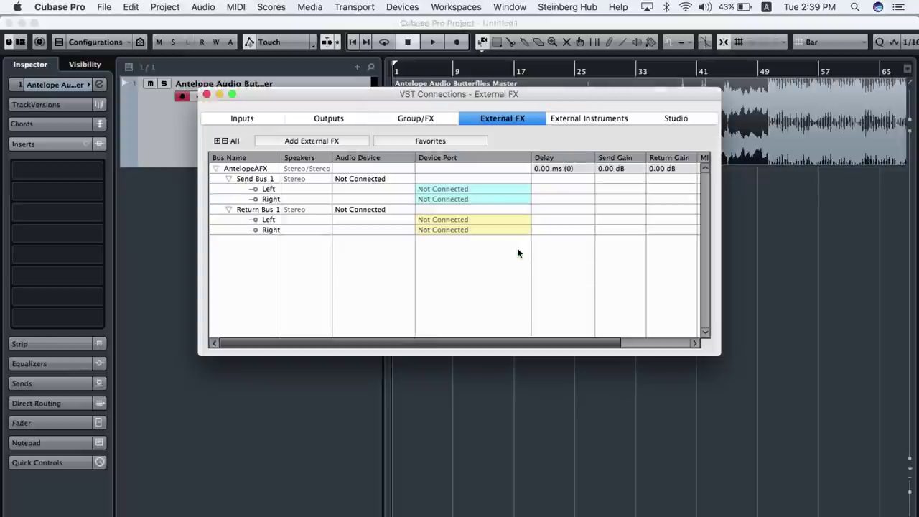
pyautogui.click(386, 180)
pyautogui.click(391, 209)
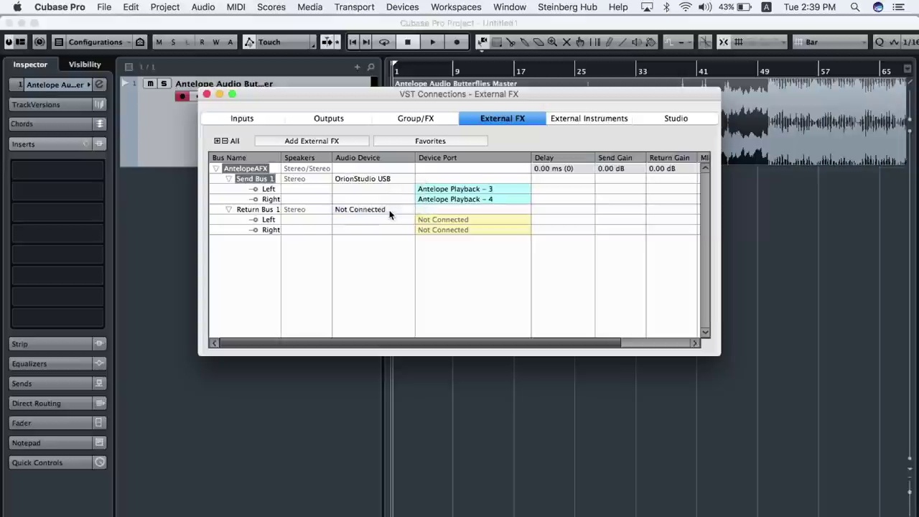
pyautogui.click(386, 210)
pyautogui.click(388, 239)
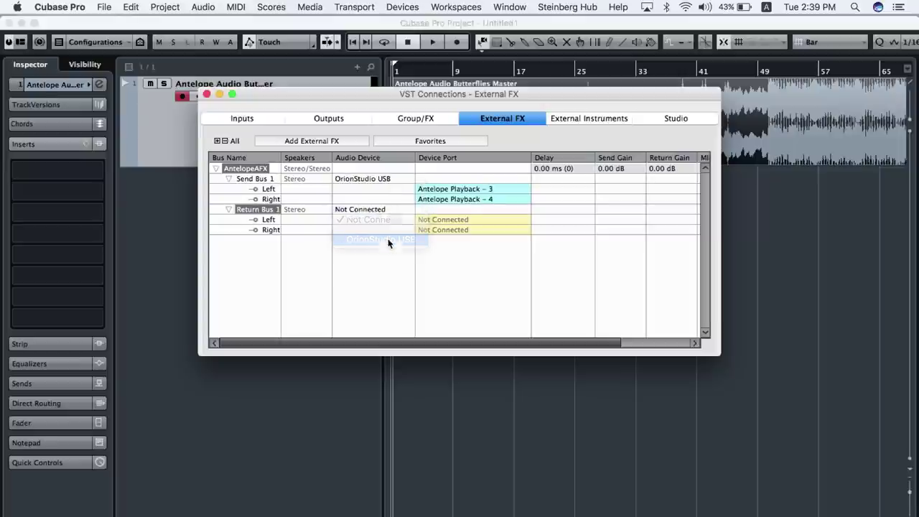
# Set its send ports to Antelope Playback 9/10 and return ports to Antelope Record 9/10.
pyautogui.click(479, 189)
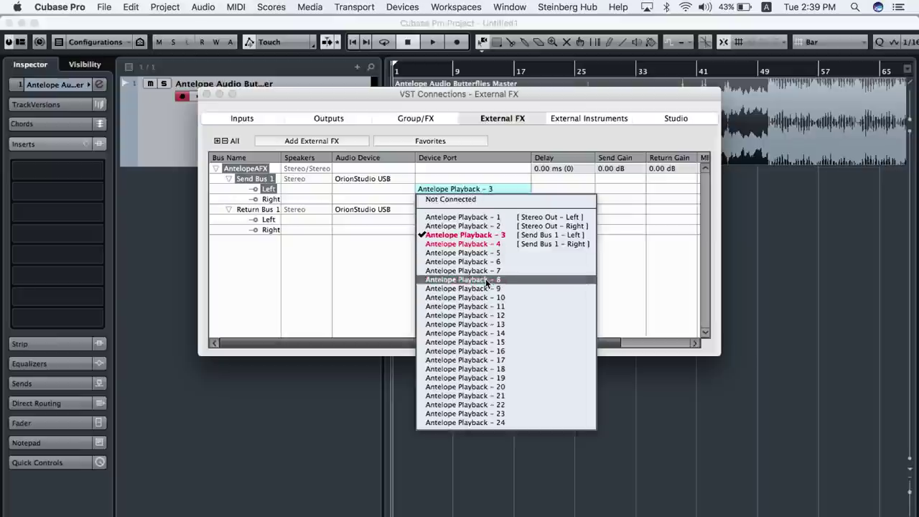
pyautogui.click(487, 289)
pyautogui.click(488, 200)
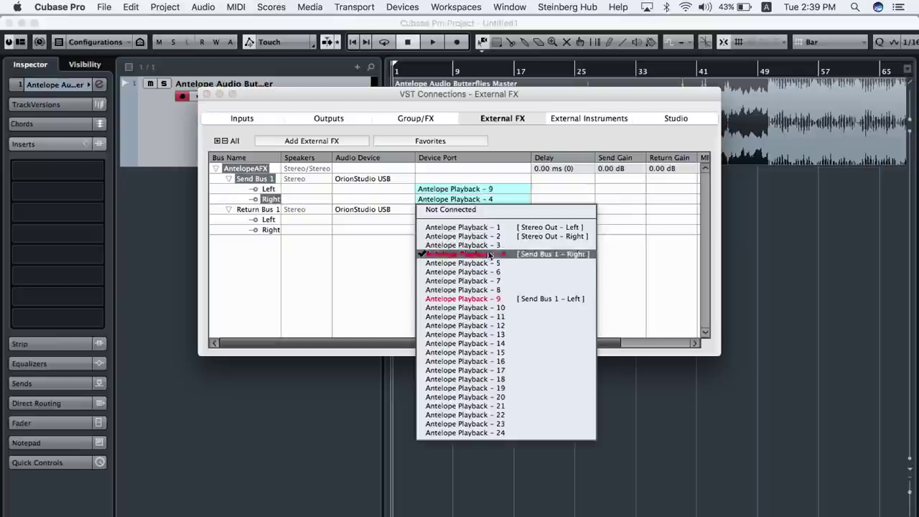
pyautogui.click(497, 309)
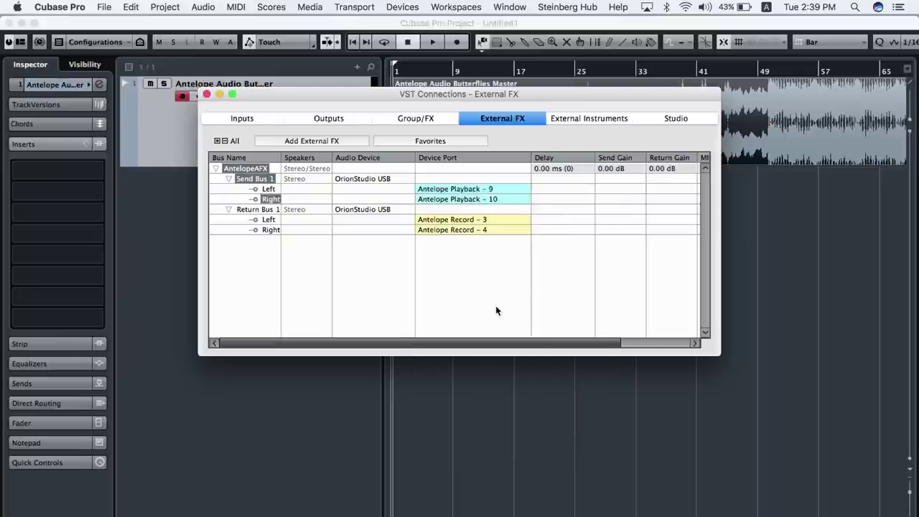
pyautogui.click(484, 223)
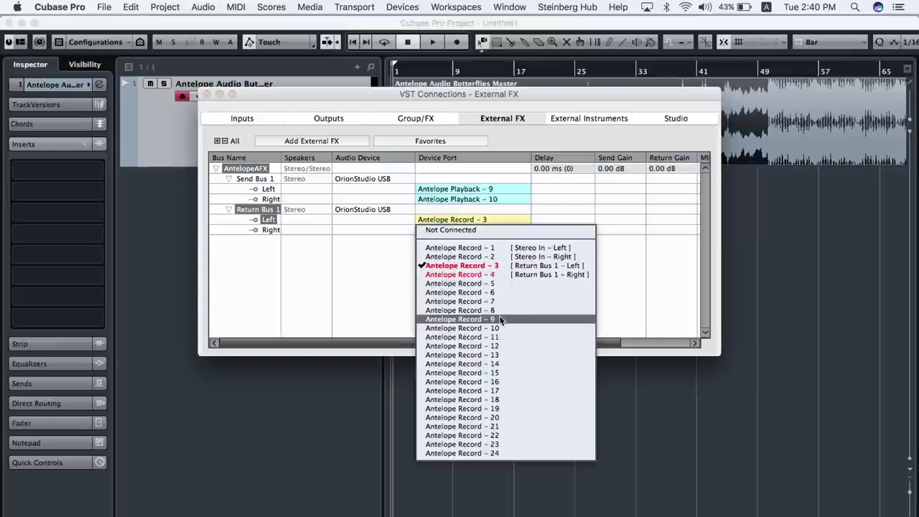
pyautogui.click(501, 318)
pyautogui.click(489, 229)
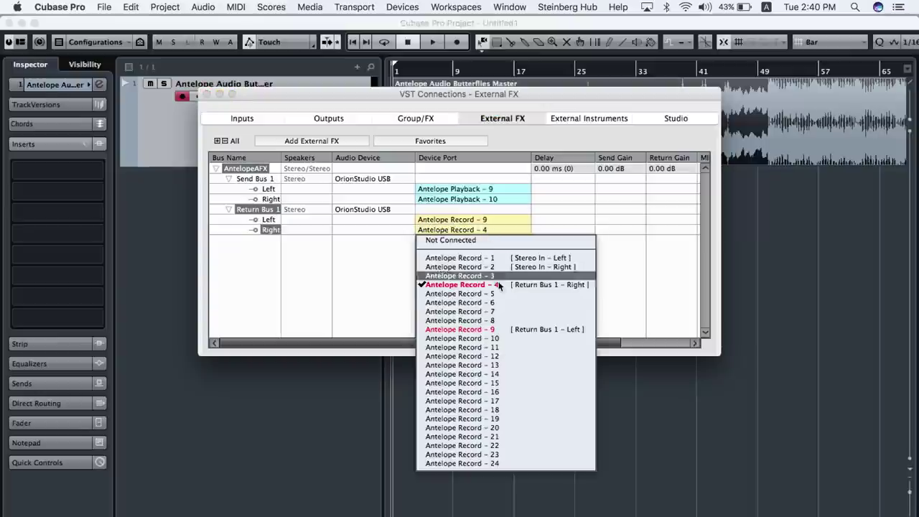
pyautogui.click(496, 339)
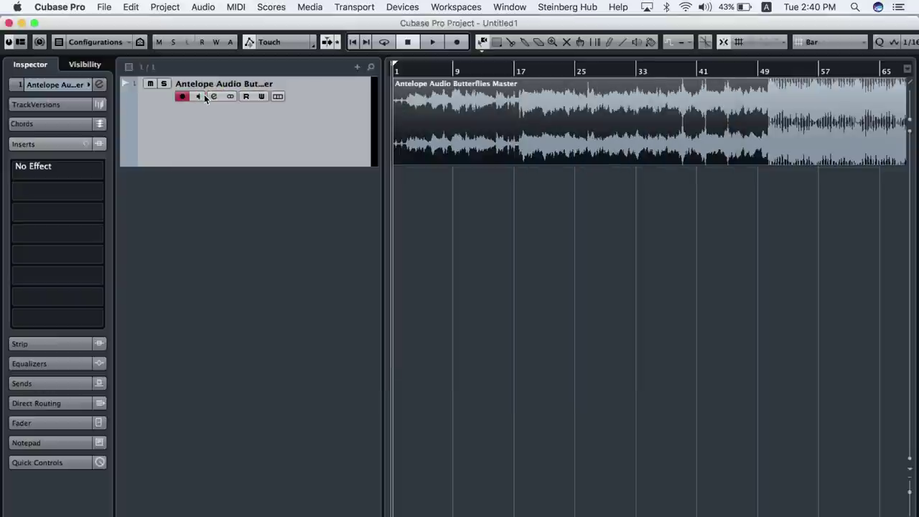
# Close VST Connections and load AntelopeAFX from External Plug-ins into the track's first insert.
pyautogui.click(206, 95)
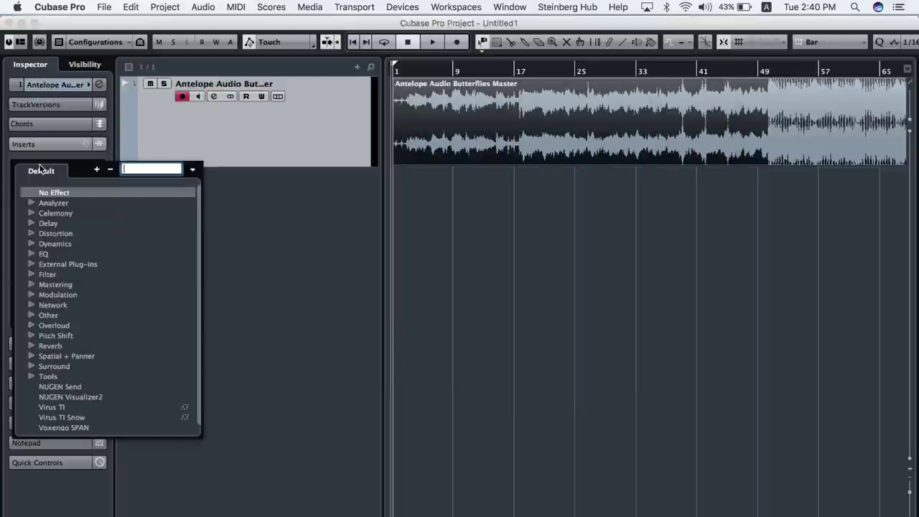
pyautogui.click(43, 170)
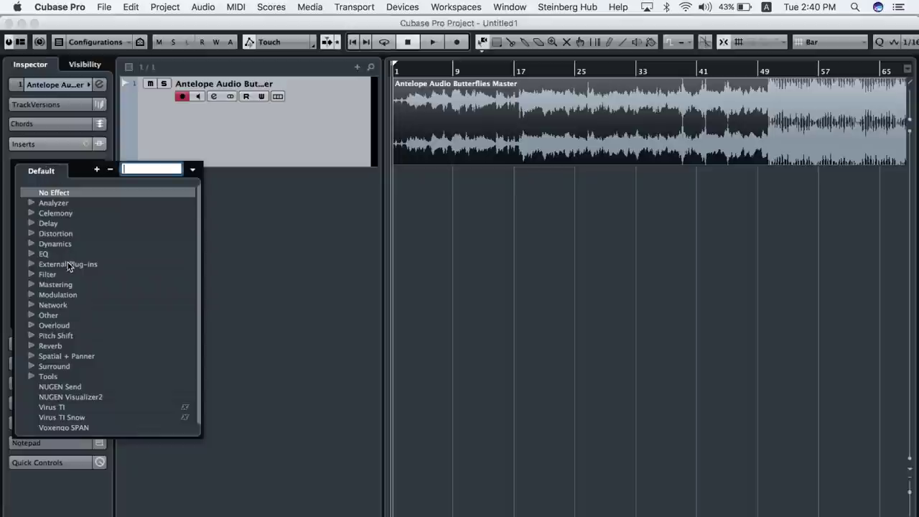
pyautogui.click(31, 263)
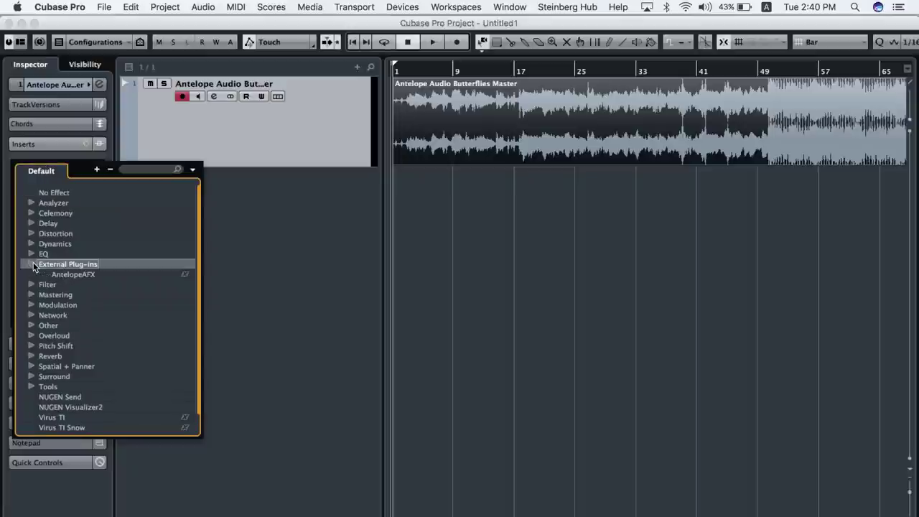
pyautogui.click(60, 274)
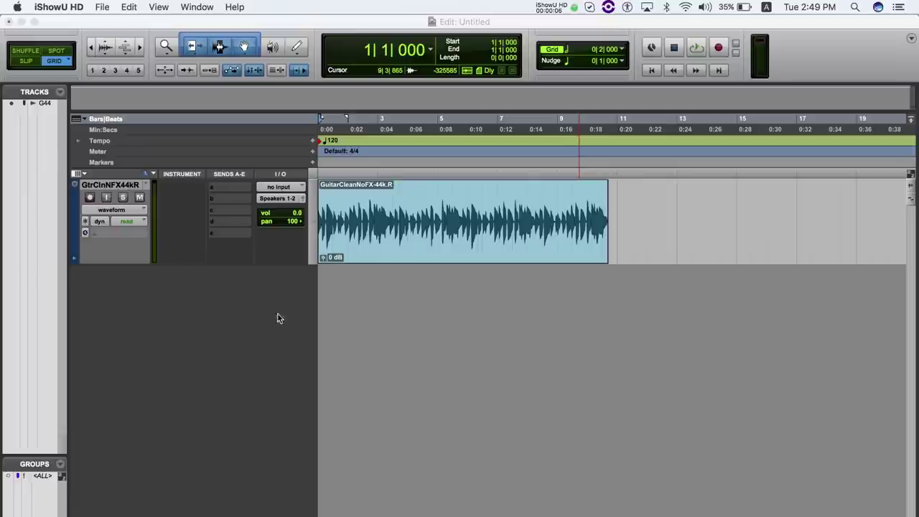
# Show the Inserts A-E column and assign hardware Insert 9 (Mono) to the guitar track's first insert.
pyautogui.click(84, 176)
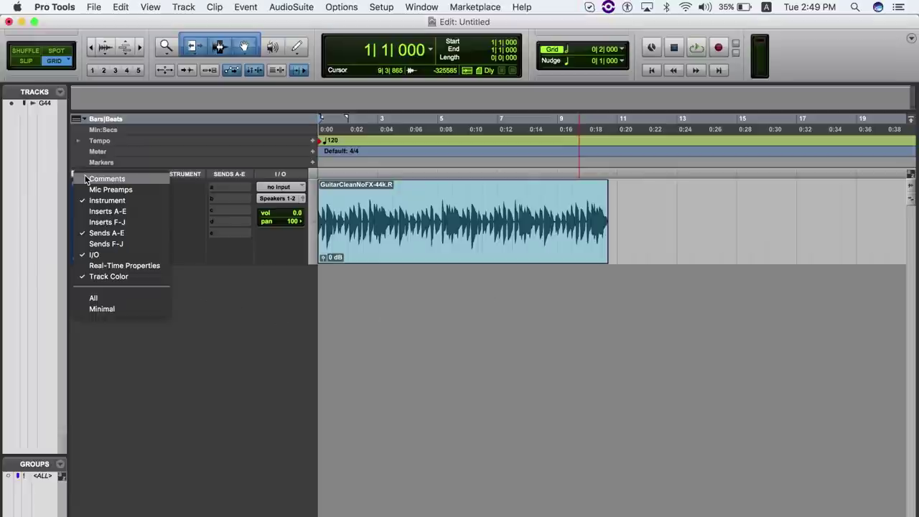
pyautogui.click(113, 215)
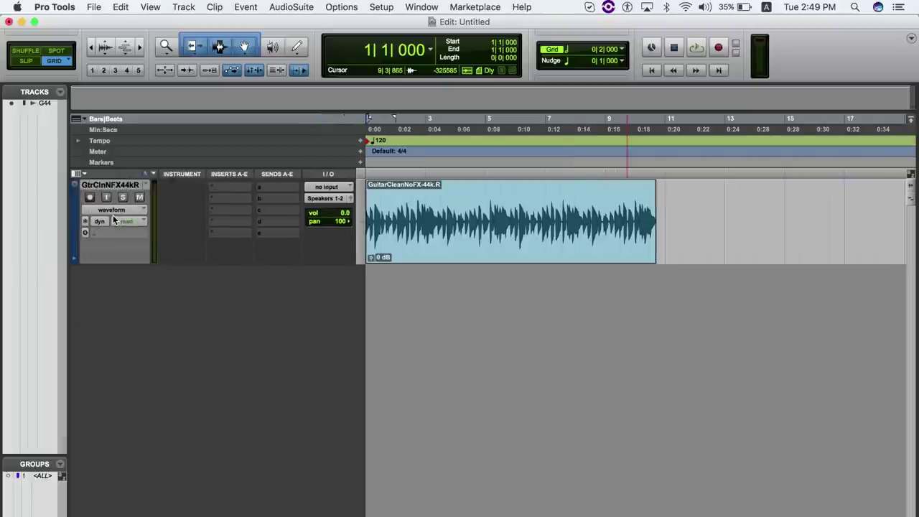
pyautogui.click(230, 187)
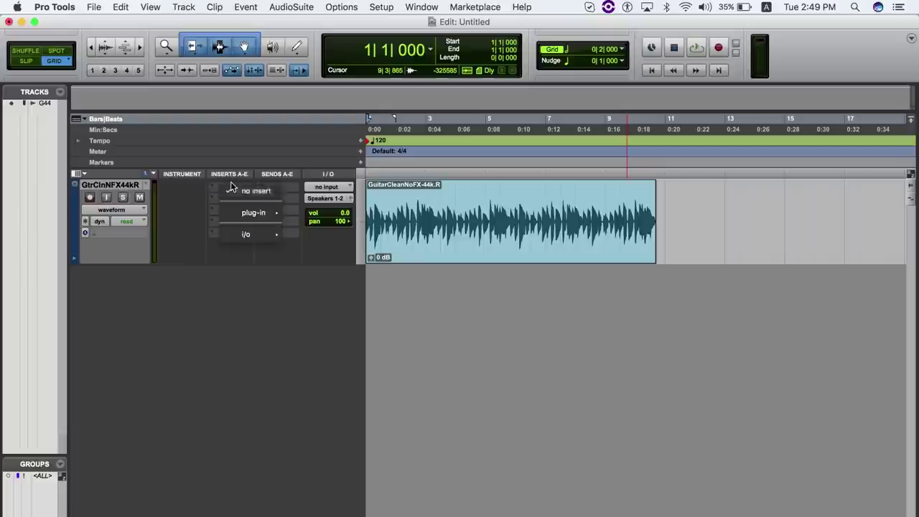
pyautogui.moveTo(247, 217)
pyautogui.moveTo(255, 235)
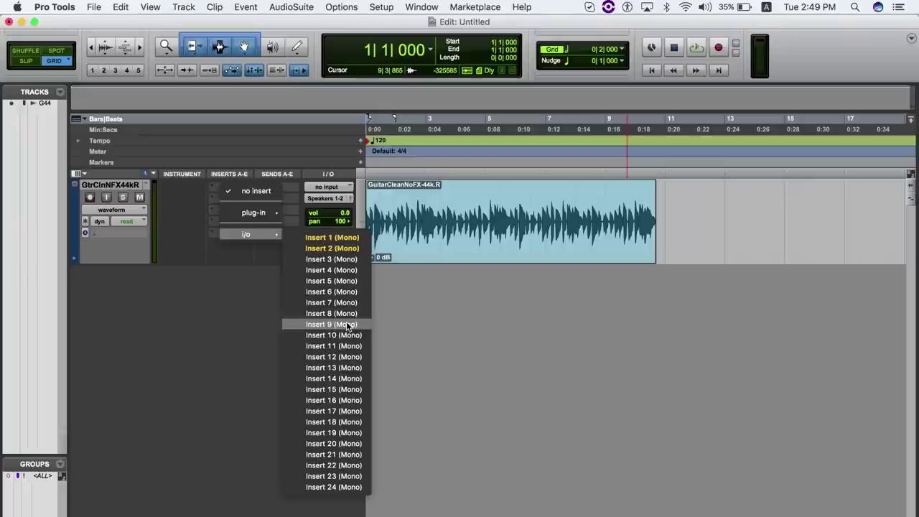
pyautogui.click(348, 324)
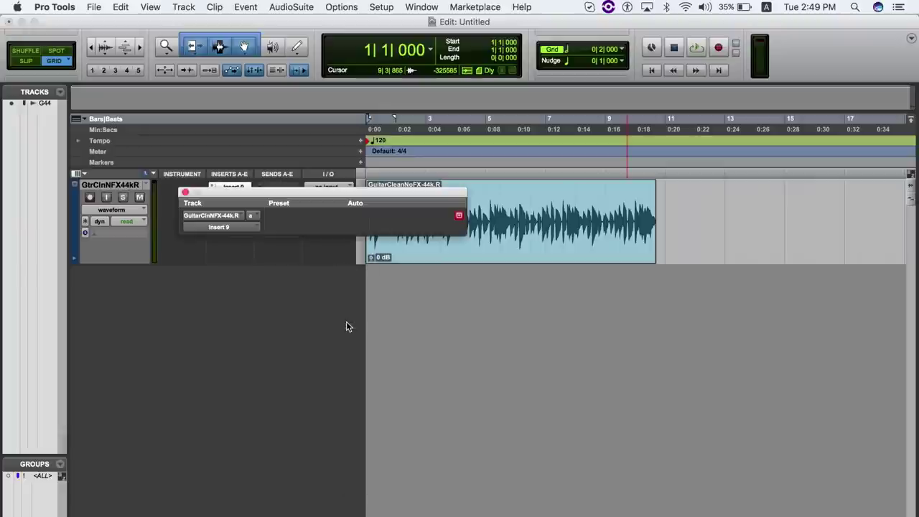
pyautogui.click(184, 193)
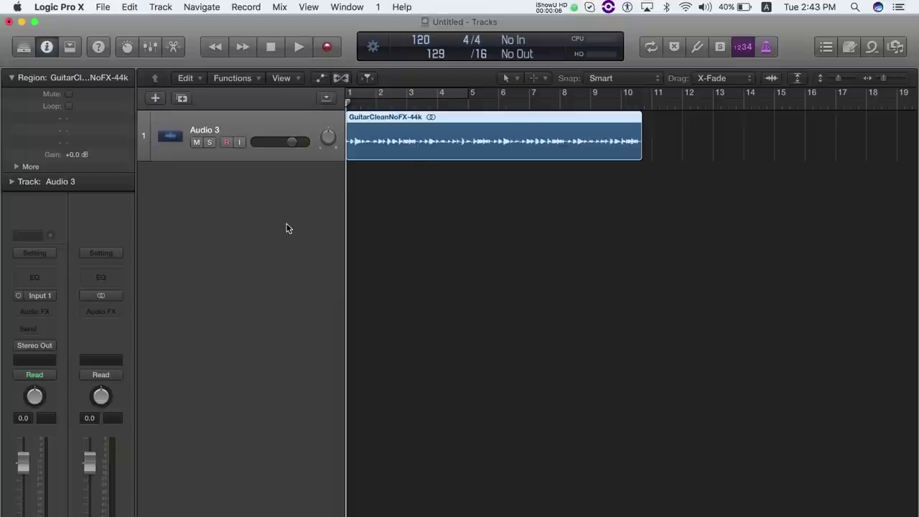
# Add a mono Utility I/O plug-in to the Audio 3 channel's Audio FX slot.
pyautogui.click(41, 319)
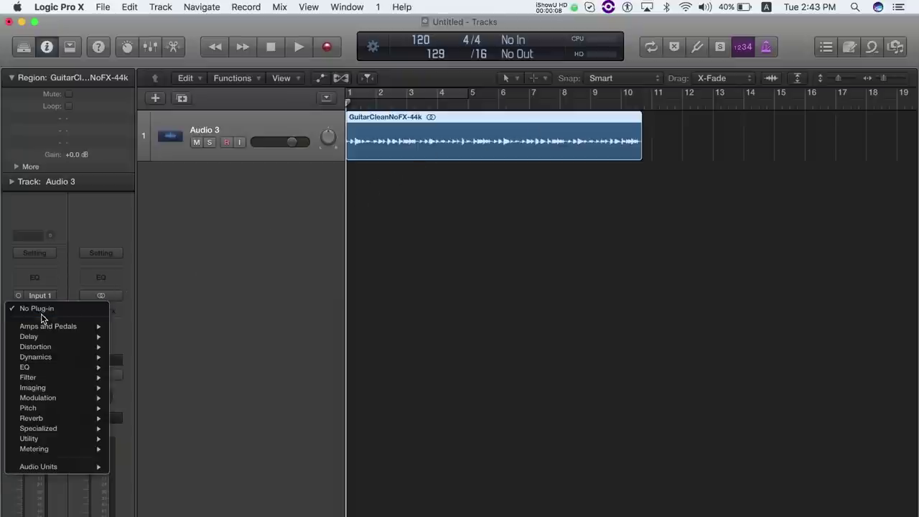
pyautogui.moveTo(72, 441)
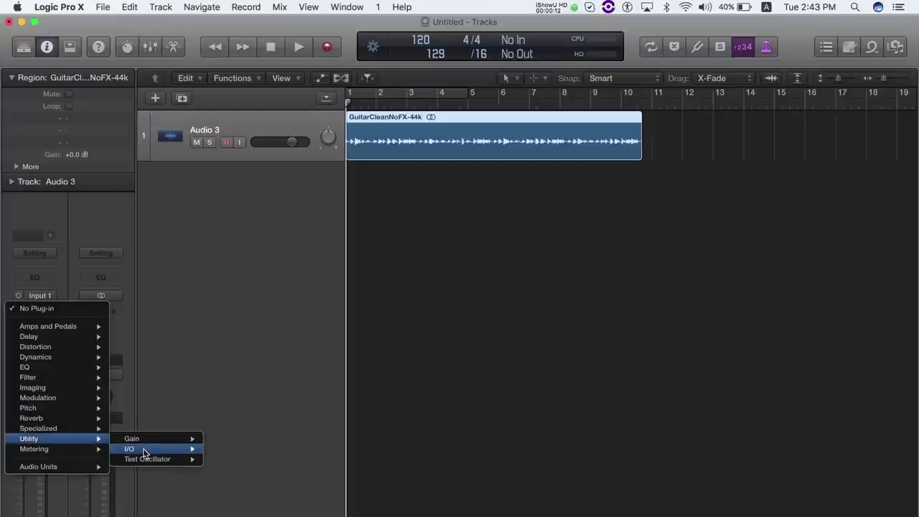
pyautogui.moveTo(146, 453)
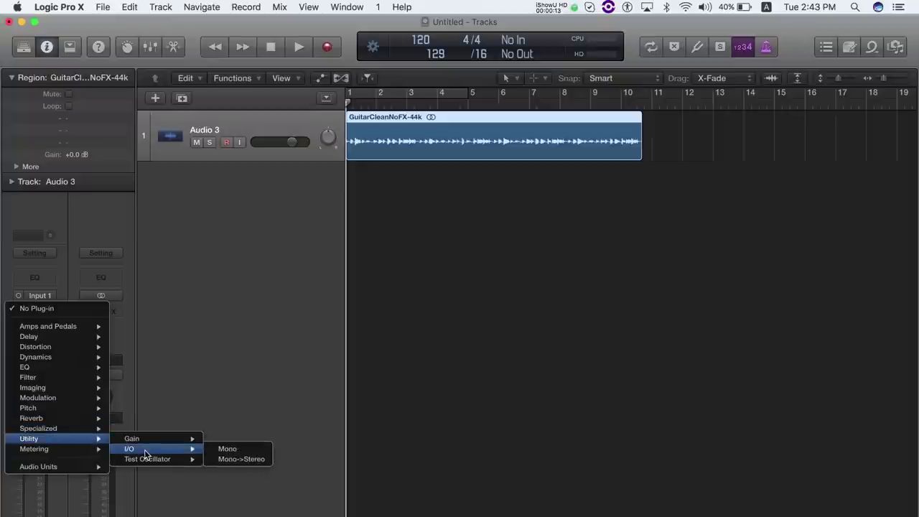
pyautogui.click(227, 450)
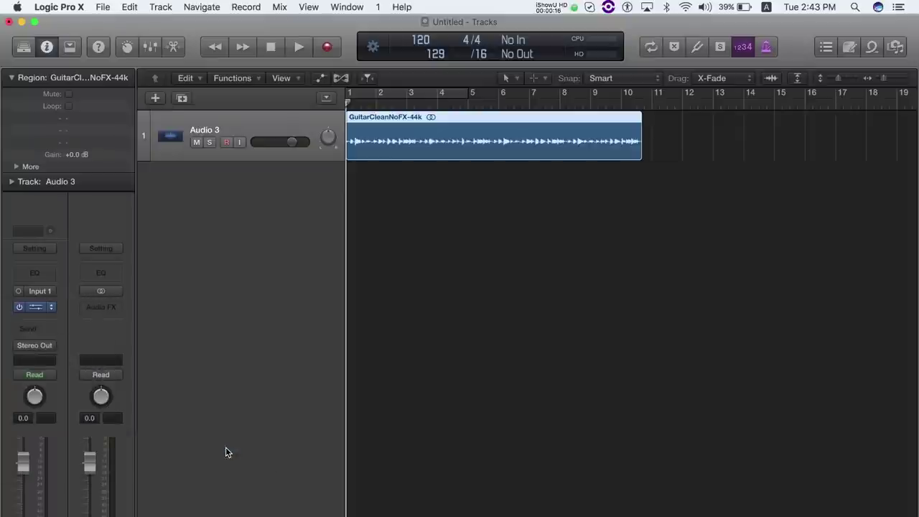
# Set the I/O plug-in's Output to 9 and its Input to 9.
pyautogui.click(36, 308)
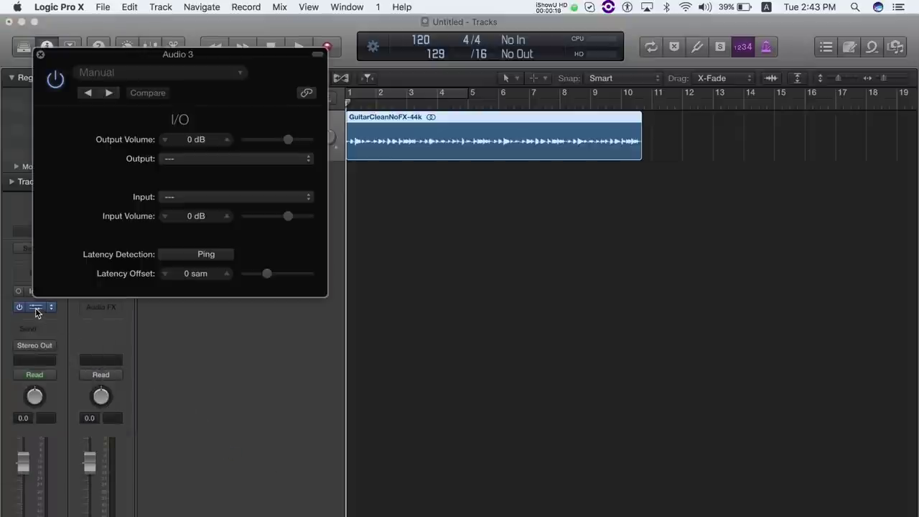
pyautogui.click(232, 158)
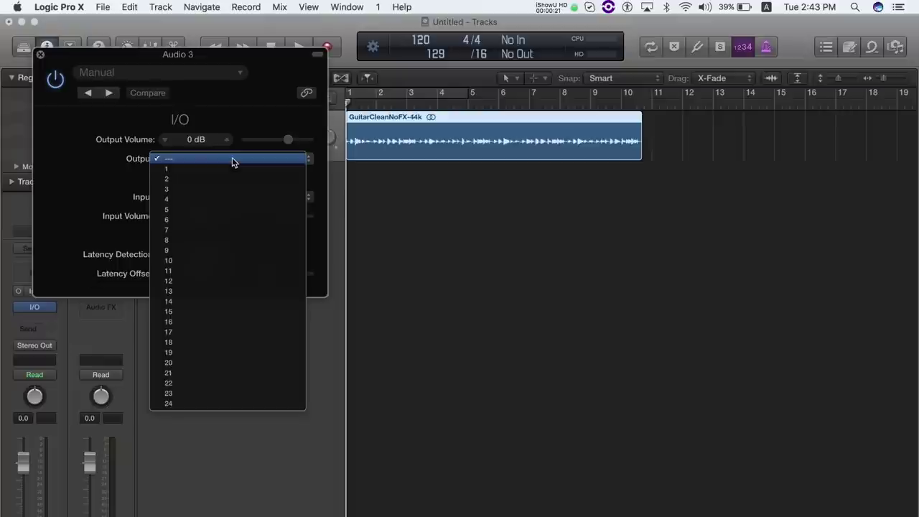
pyautogui.click(207, 251)
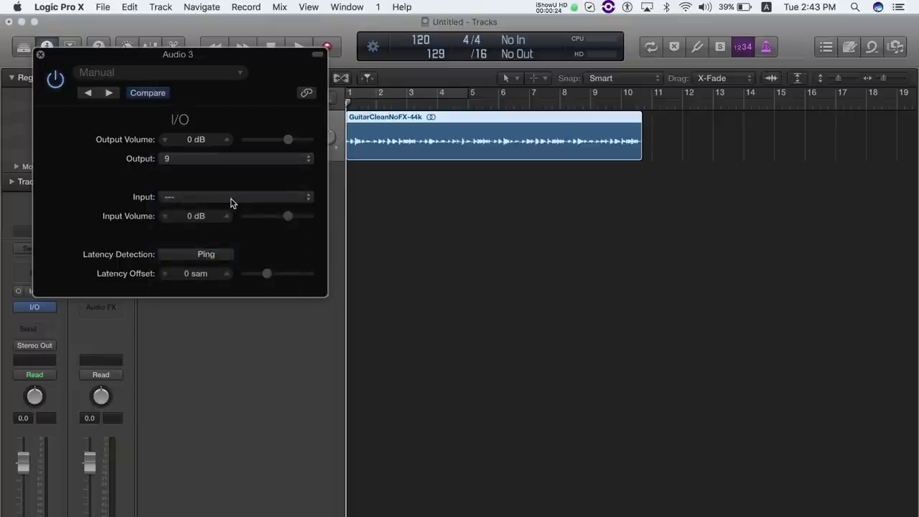
pyautogui.click(231, 201)
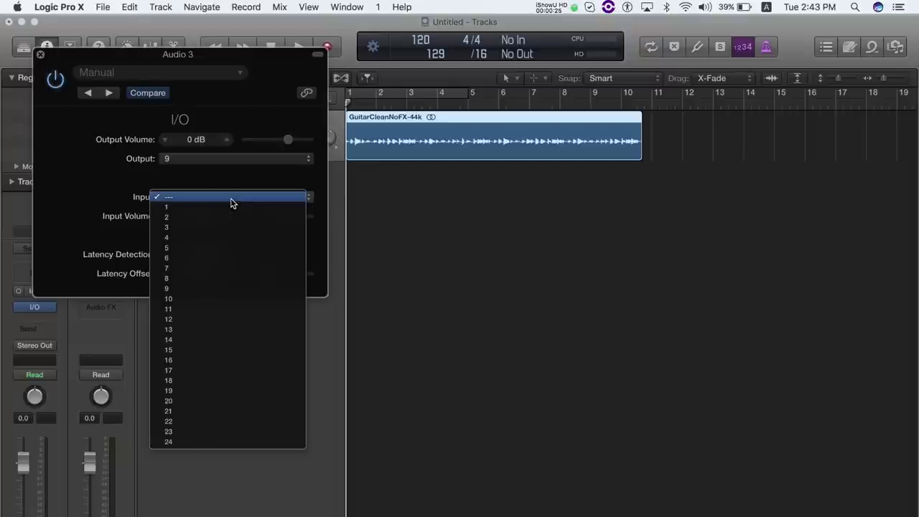
pyautogui.click(194, 290)
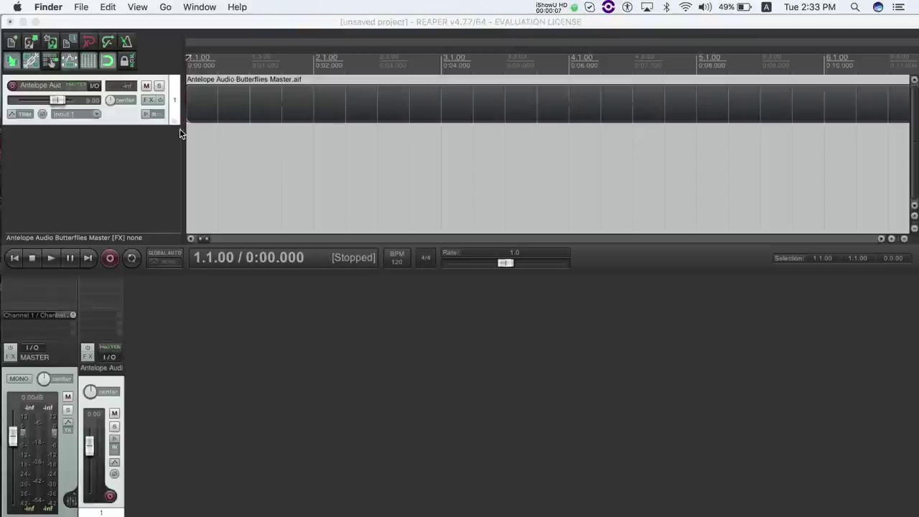
# Add the VST ReaInsert (Cockos) plug-in to REAPER's master track.
pyautogui.click(167, 145)
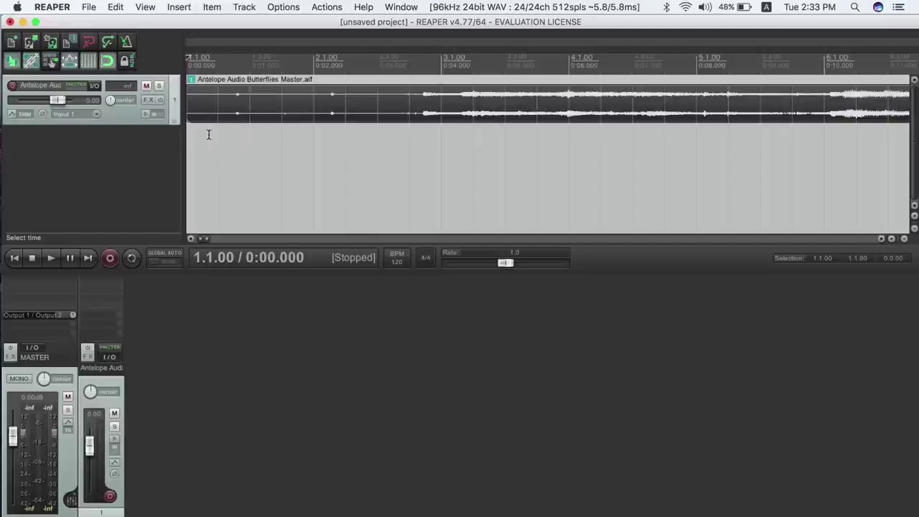
pyautogui.click(30, 281)
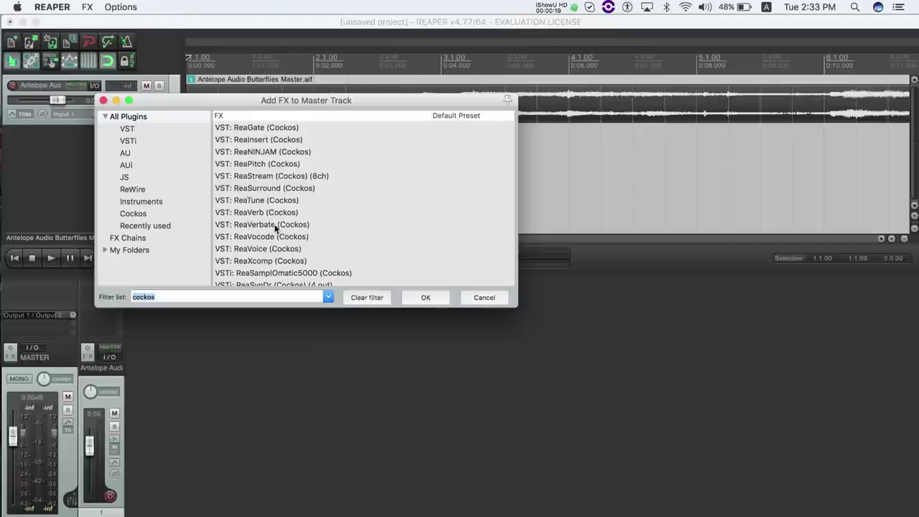
pyautogui.doubleClick(275, 140)
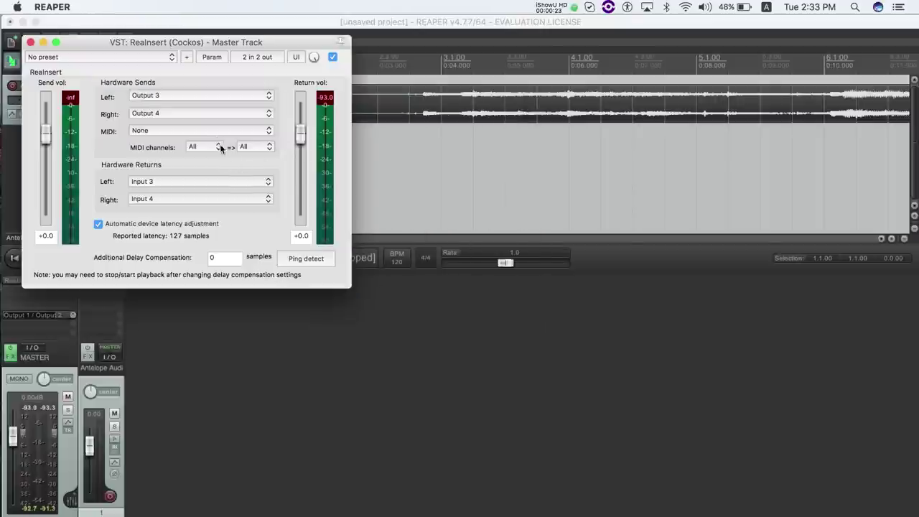
# Set ReaInsert's hardware sends to Outputs 9/10 and its hardware returns to Inputs 9/10.
pyautogui.click(205, 95)
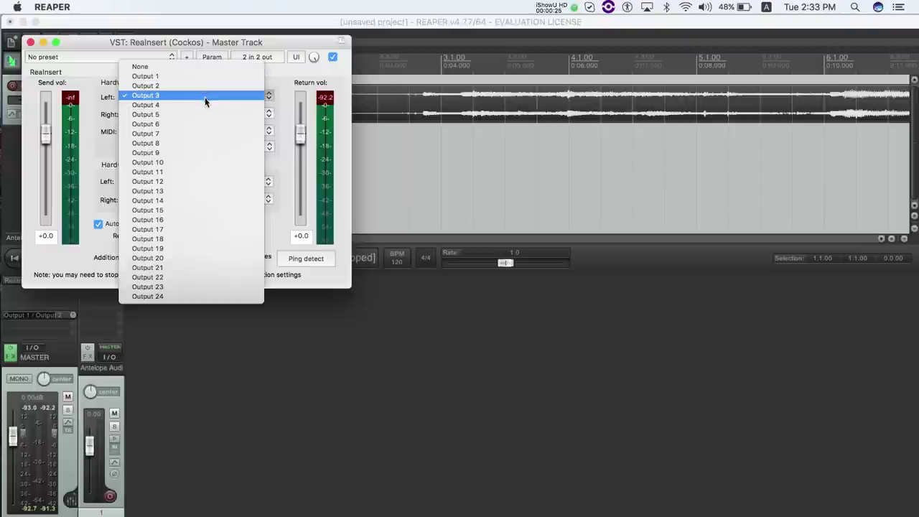
pyautogui.click(186, 150)
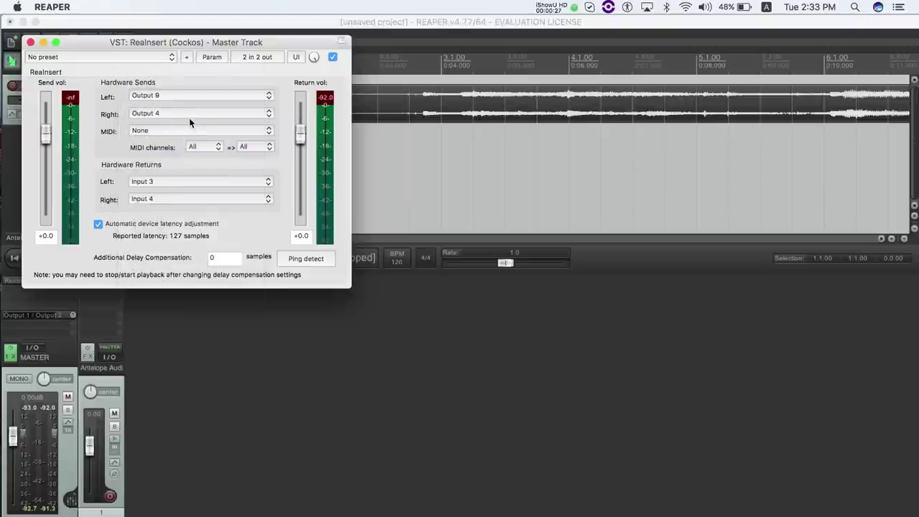
pyautogui.click(190, 114)
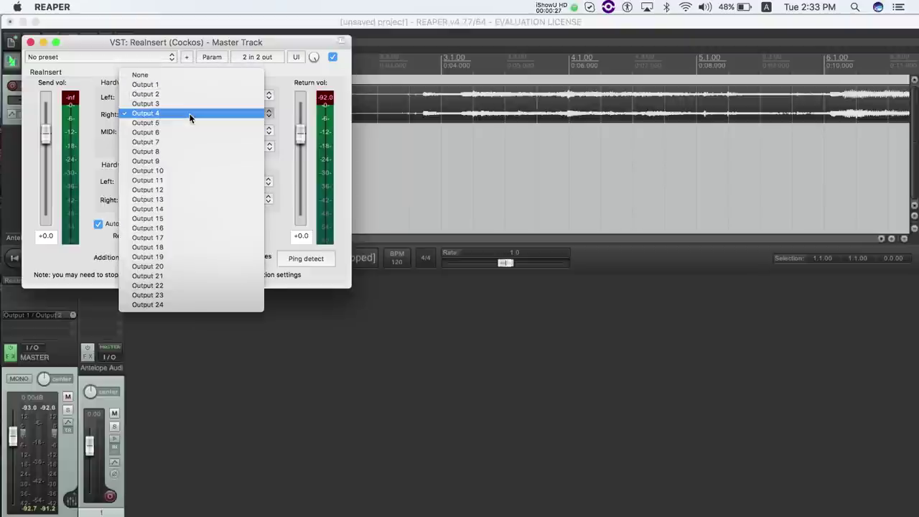
pyautogui.click(178, 171)
pyautogui.click(176, 183)
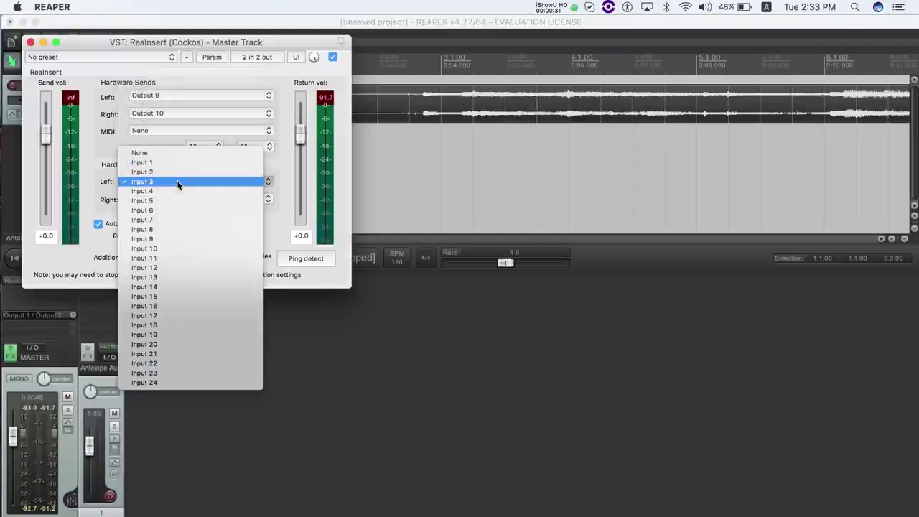
pyautogui.click(170, 240)
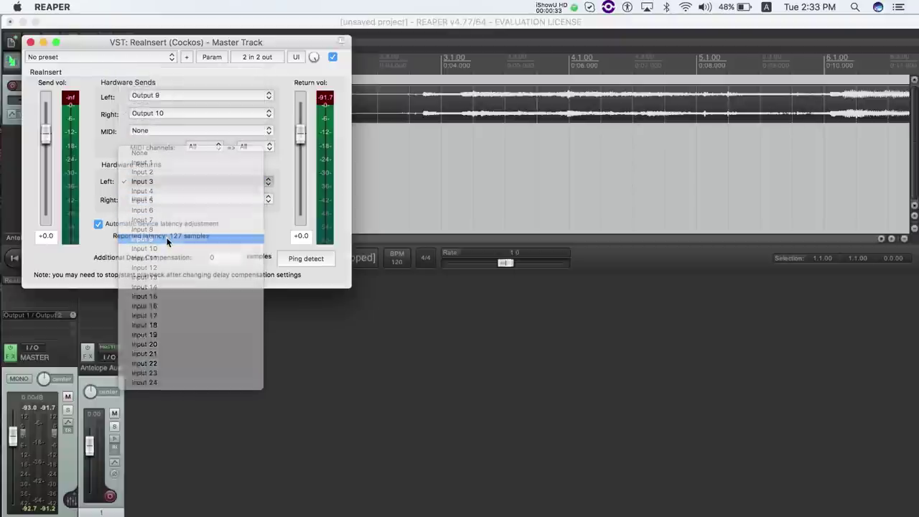
pyautogui.click(172, 200)
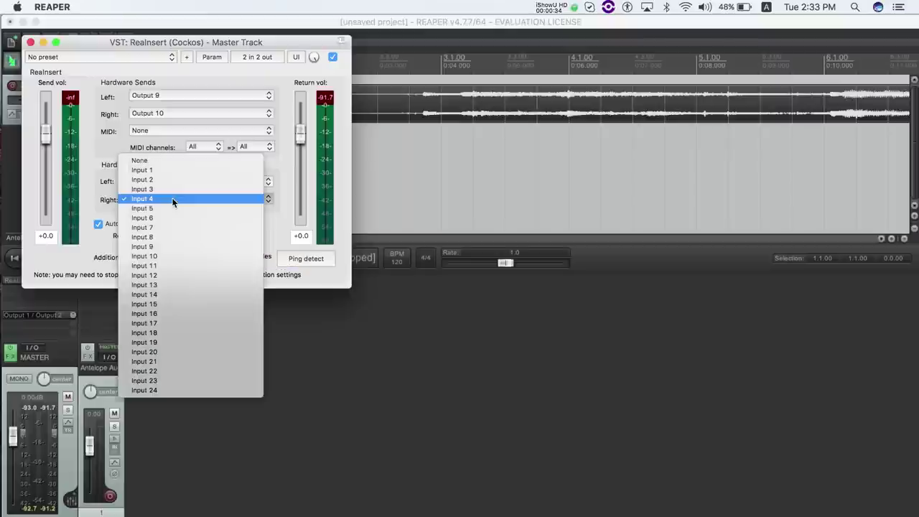
pyautogui.click(163, 257)
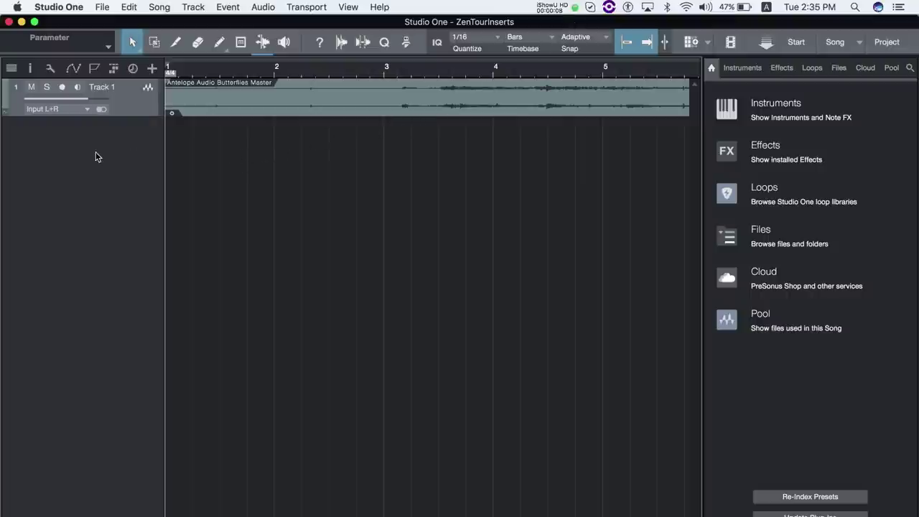
# Show Track 1 in the console and browse its Inserts list for Pipeline Stereo.
pyautogui.rightClick(14, 110)
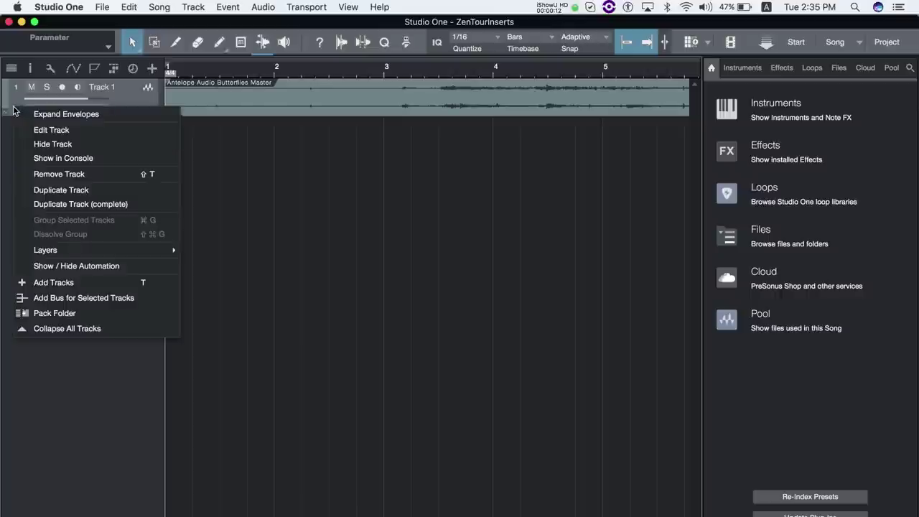
pyautogui.click(70, 158)
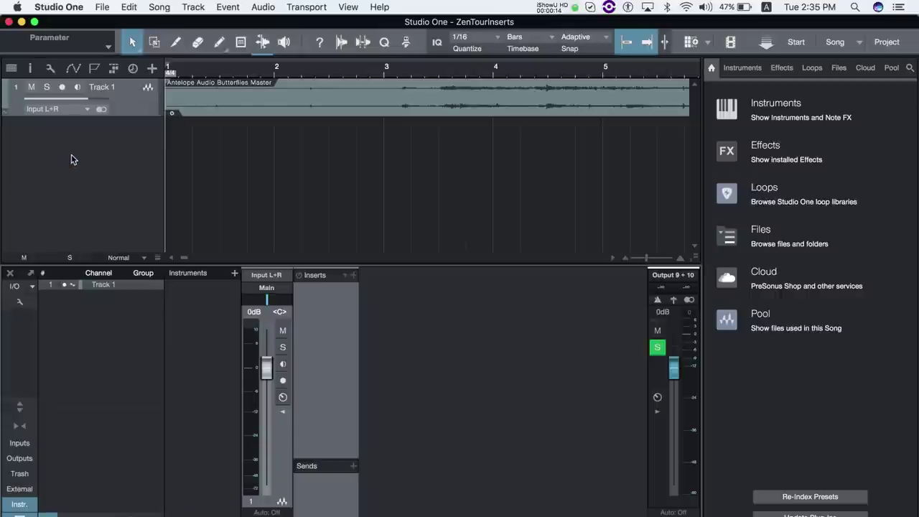
pyautogui.click(353, 277)
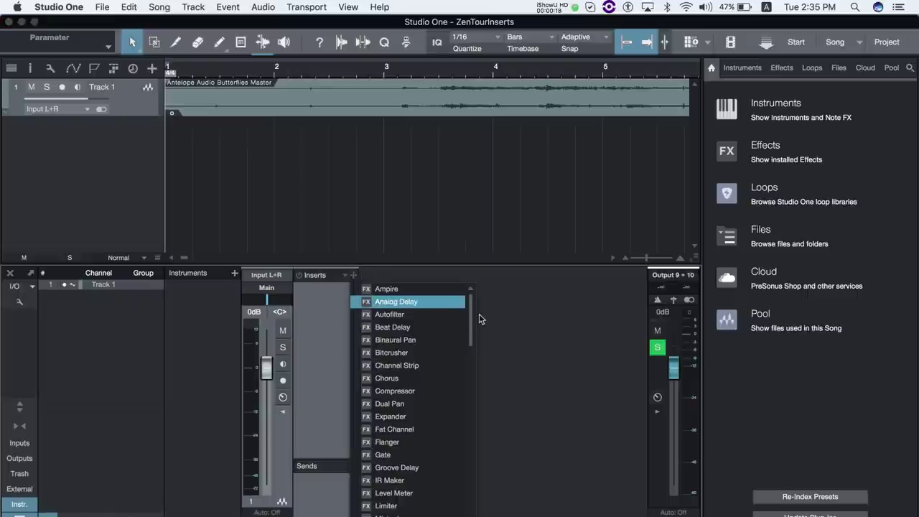
pyautogui.moveTo(472, 324); pyautogui.dragTo(472, 343)
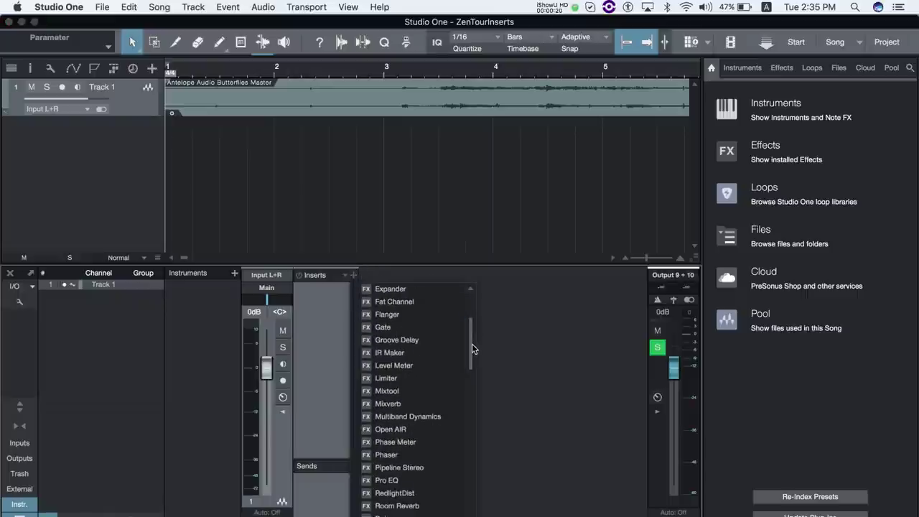
# Insert Pipeline Stereo on Track 1 and route its send to Main - Output 9 + 10.
pyautogui.click(409, 467)
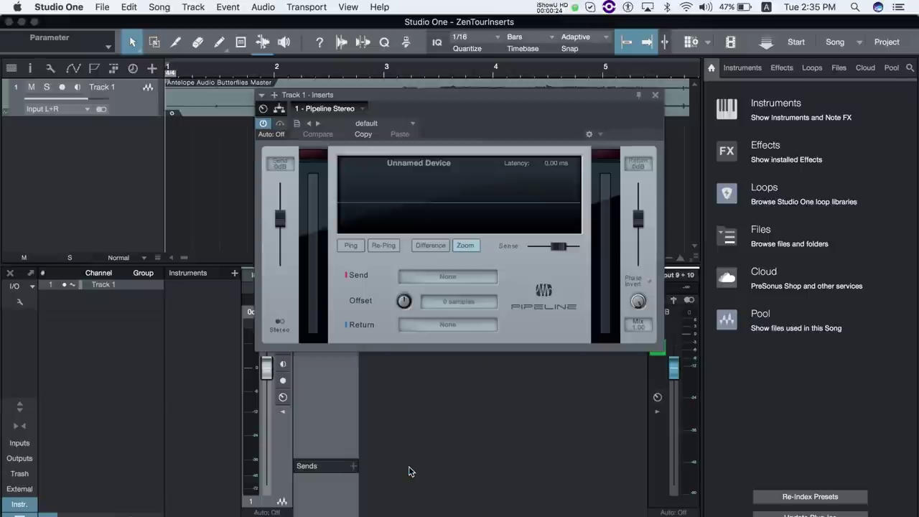
pyautogui.click(452, 277)
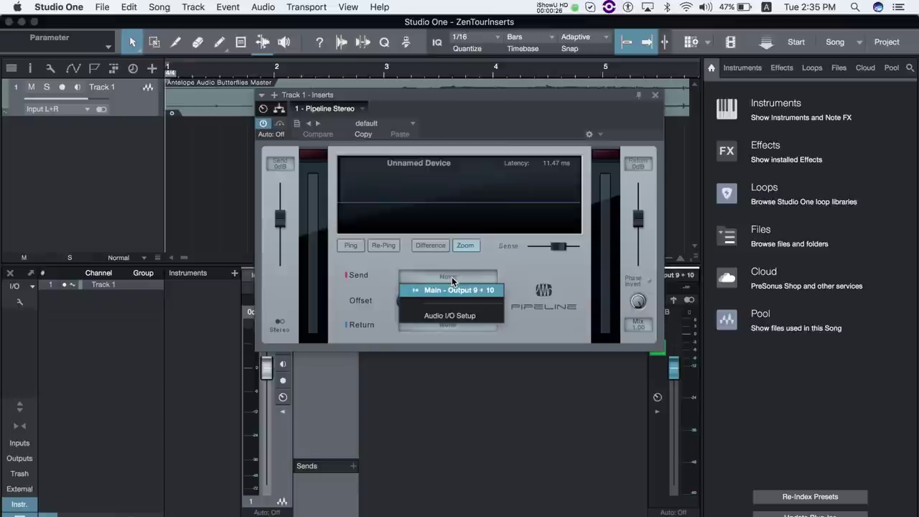
pyautogui.click(464, 316)
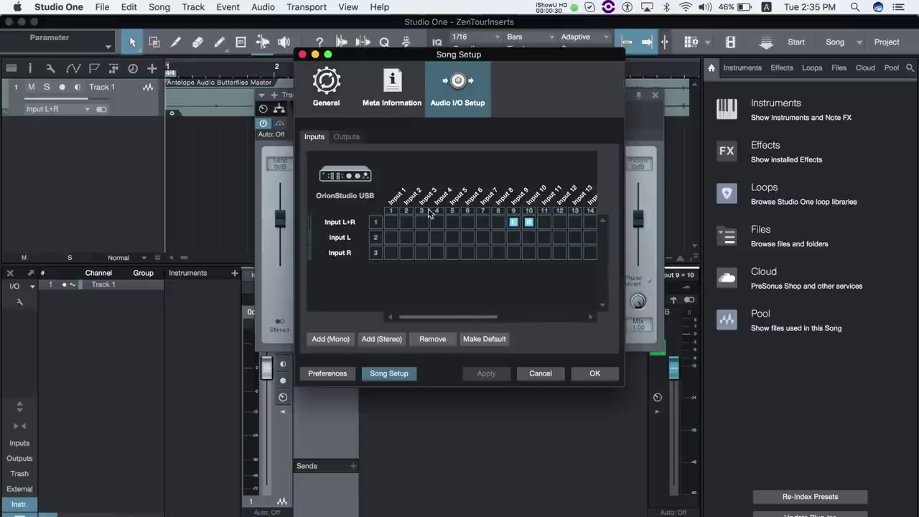
pyautogui.click(348, 137)
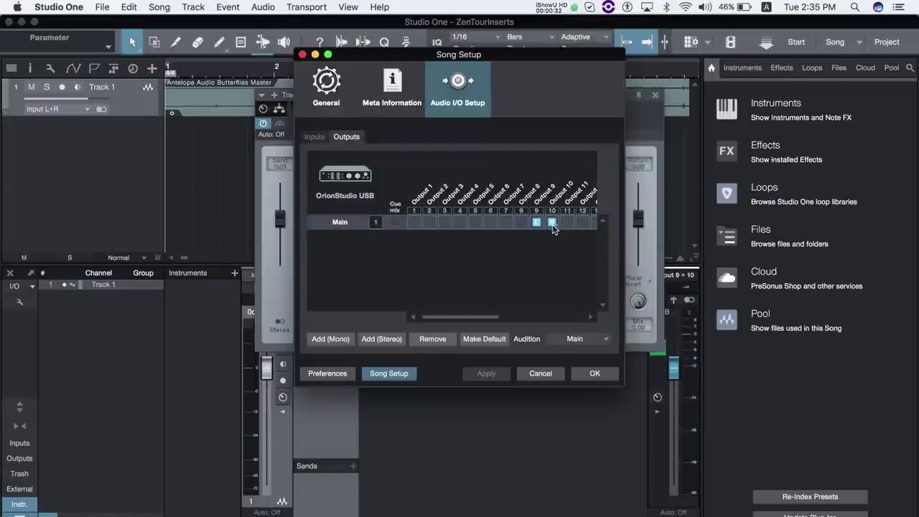
pyautogui.click(601, 375)
pyautogui.click(461, 274)
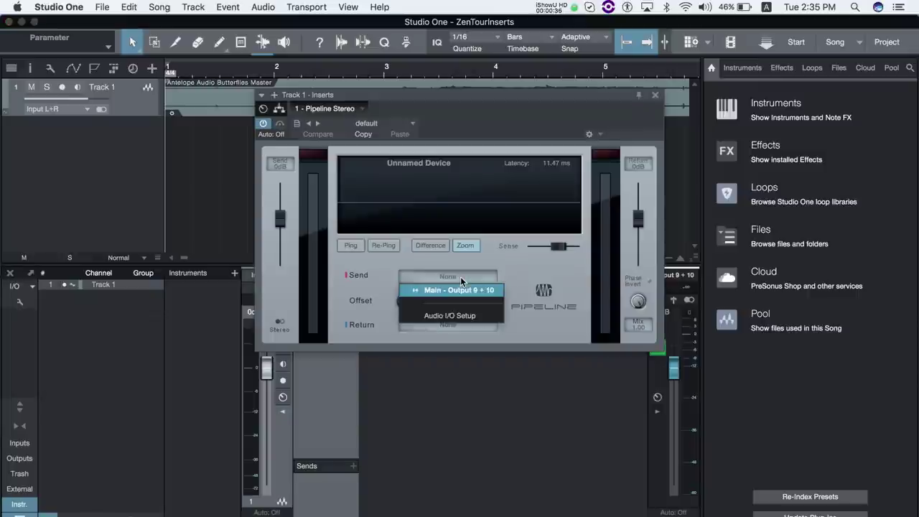
pyautogui.click(469, 293)
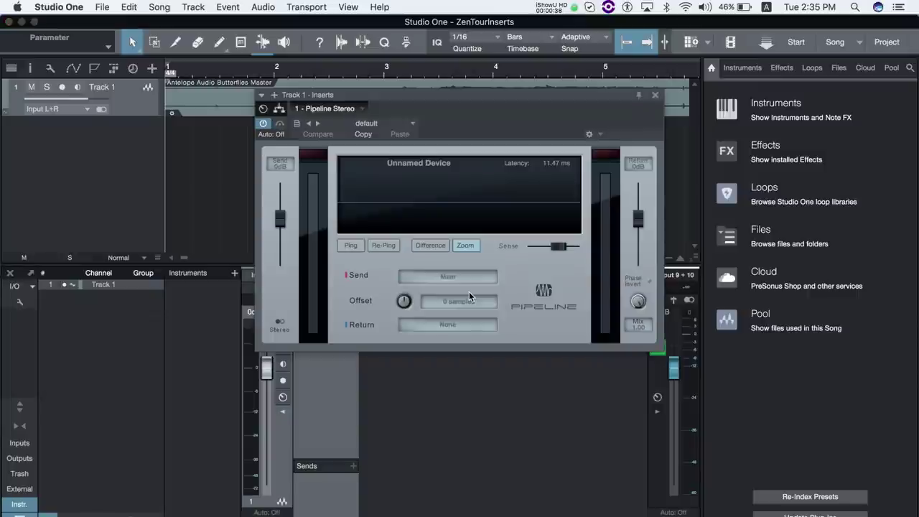
# Set the Pipeline return to Input L+R - Input 9 + 10, after checking Audio I/O Setup.
pyautogui.click(465, 324)
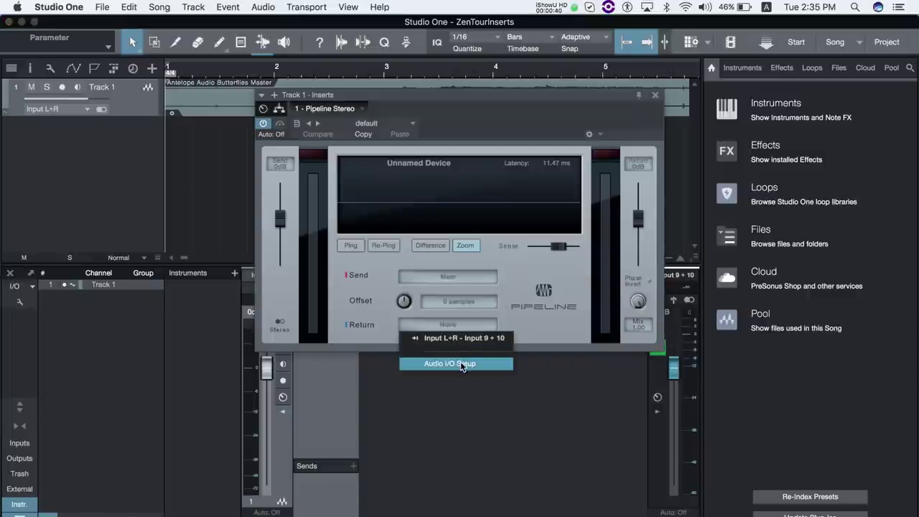
pyautogui.click(463, 363)
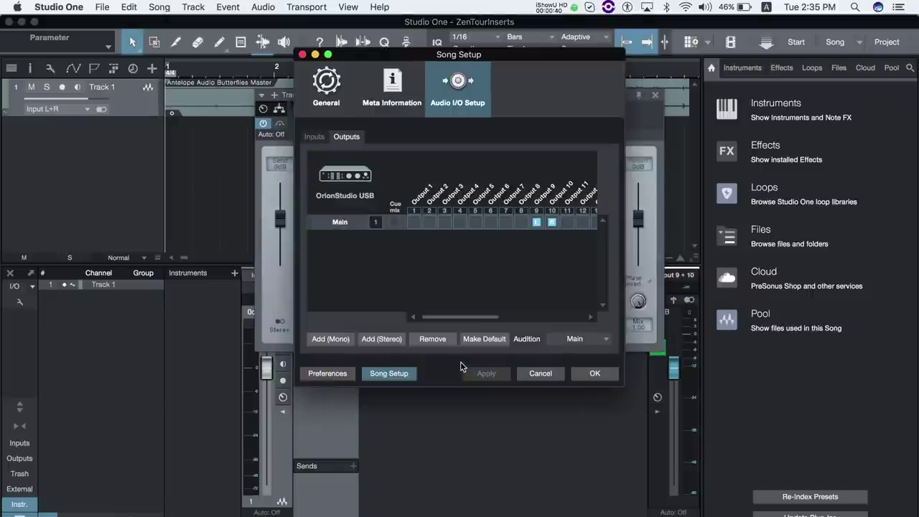
pyautogui.click(314, 138)
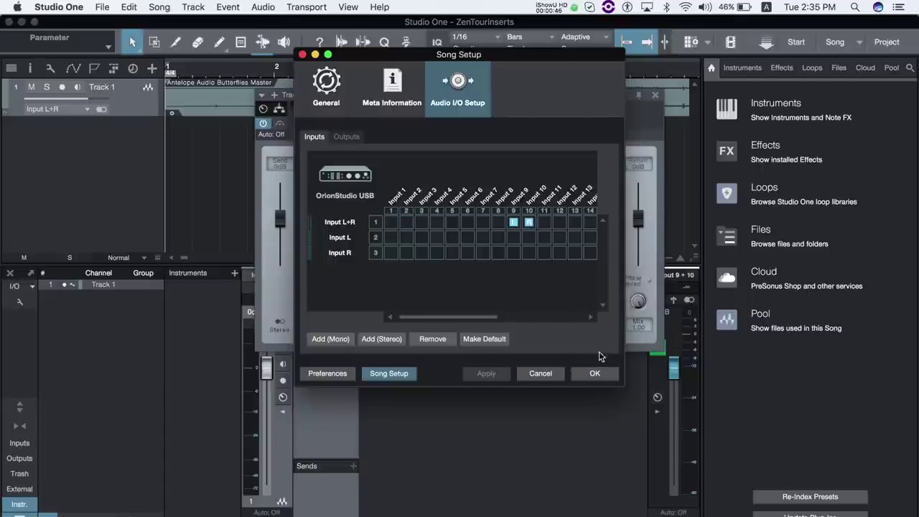
pyautogui.click(594, 374)
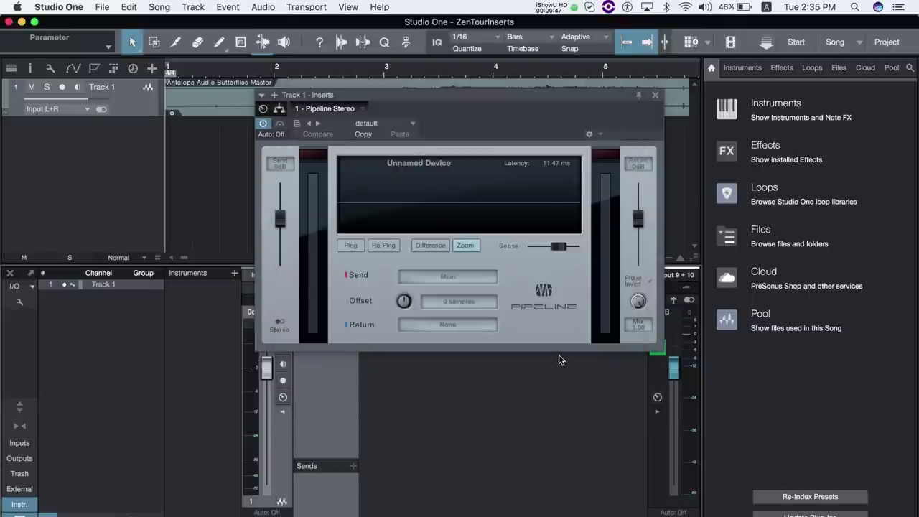
pyautogui.click(469, 327)
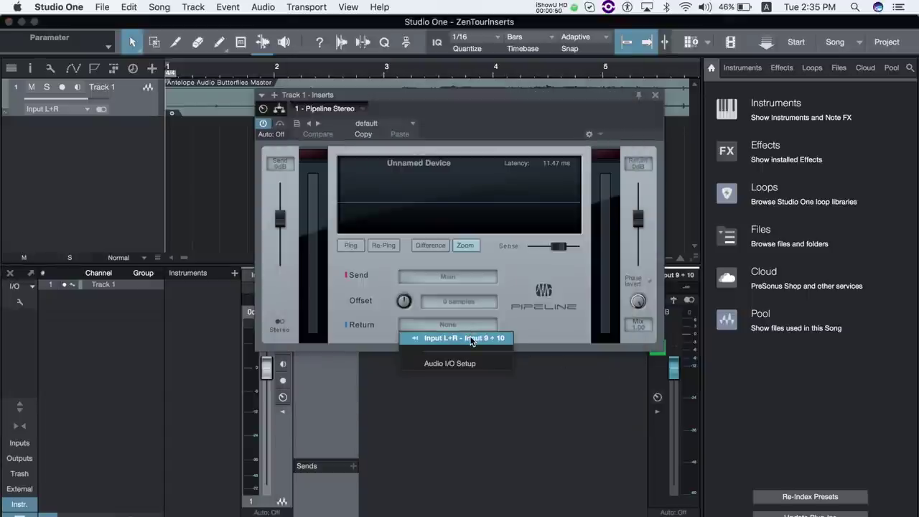
pyautogui.click(472, 339)
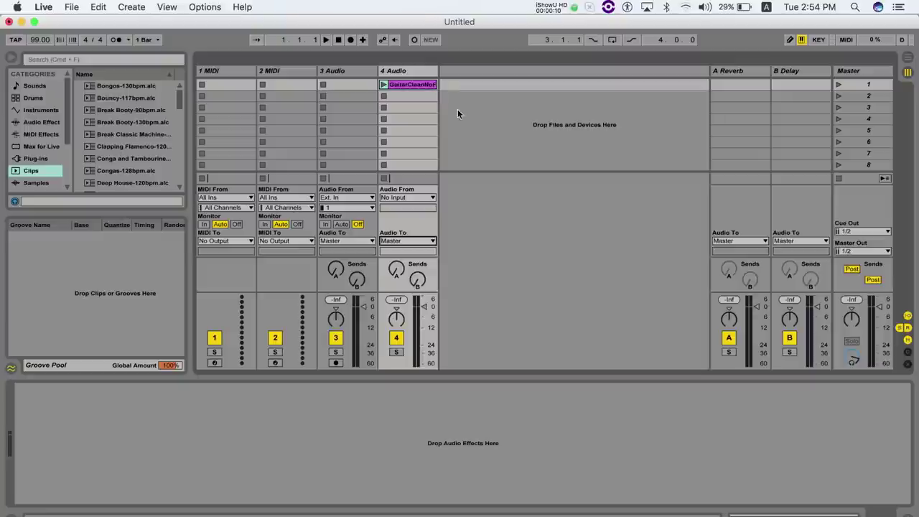
# Set track 4's Audio From to Ext. In and enable inputs 9 and 10 as mono.
pyautogui.click(411, 200)
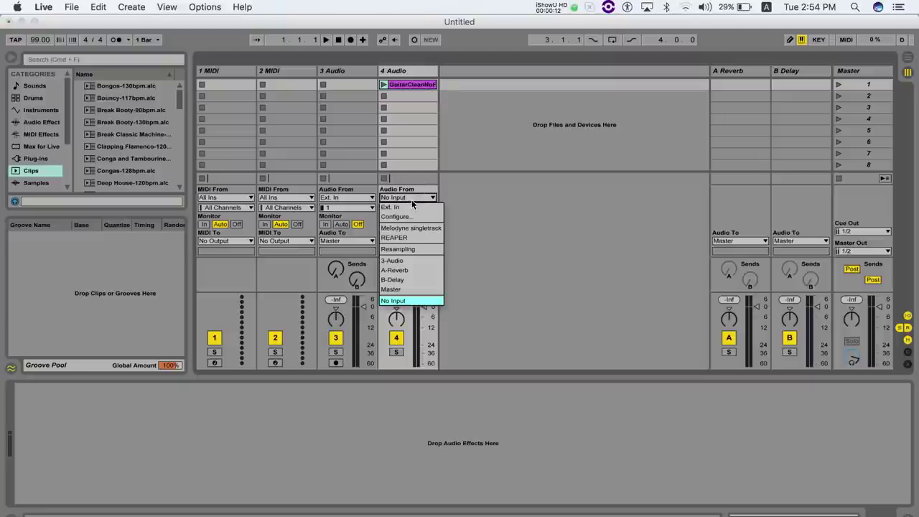
pyautogui.click(409, 207)
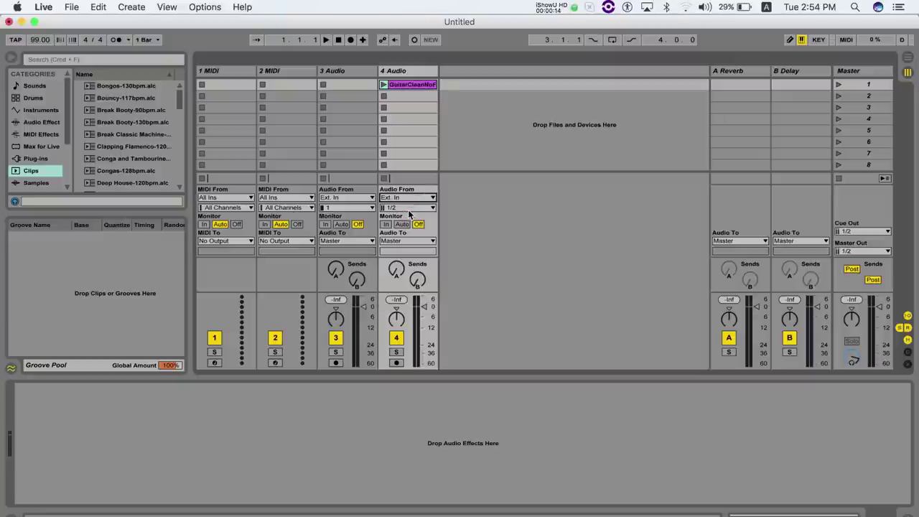
pyautogui.click(410, 208)
pyautogui.click(402, 247)
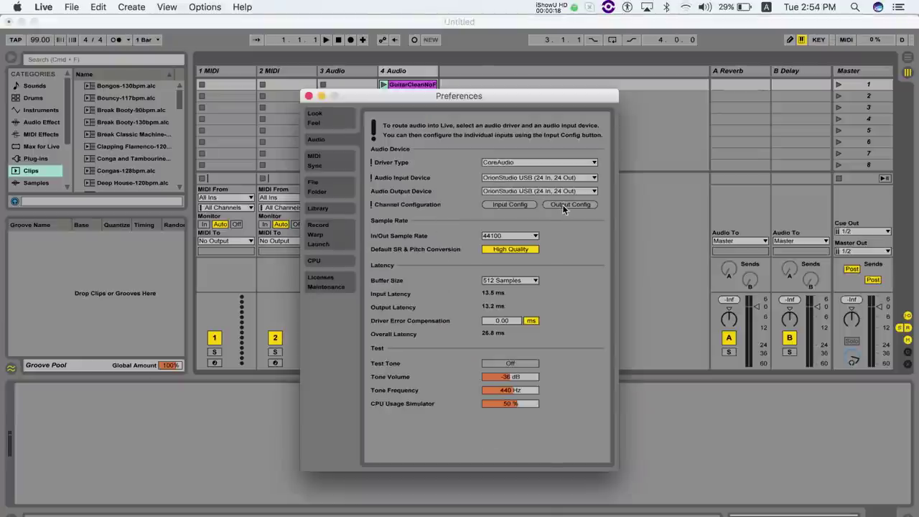
pyautogui.click(510, 205)
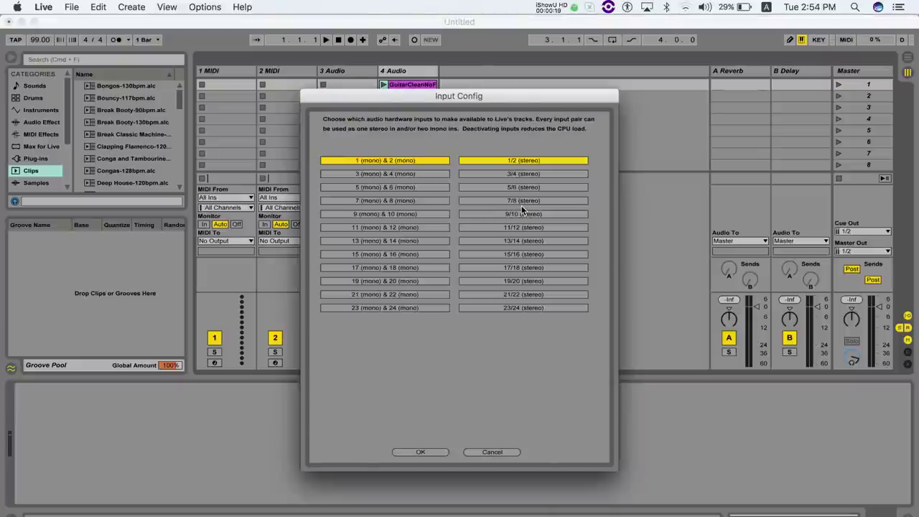
pyautogui.click(401, 215)
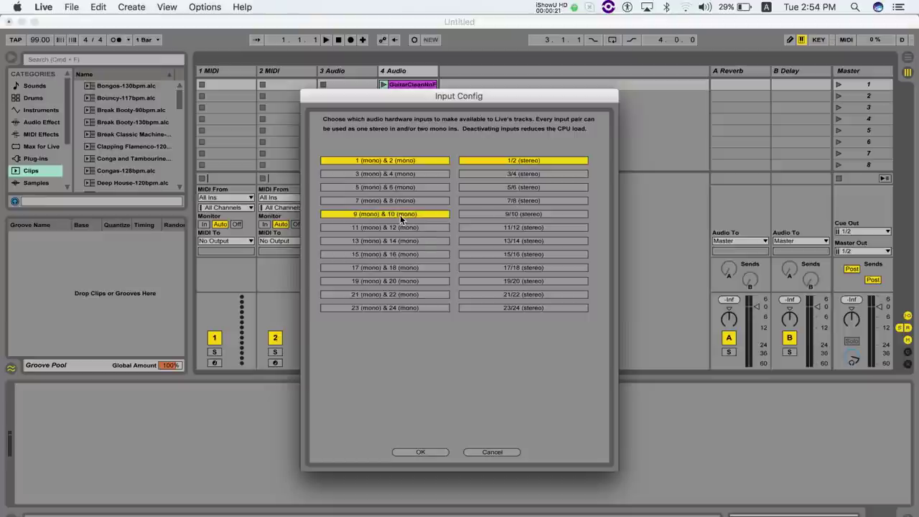
pyautogui.click(426, 453)
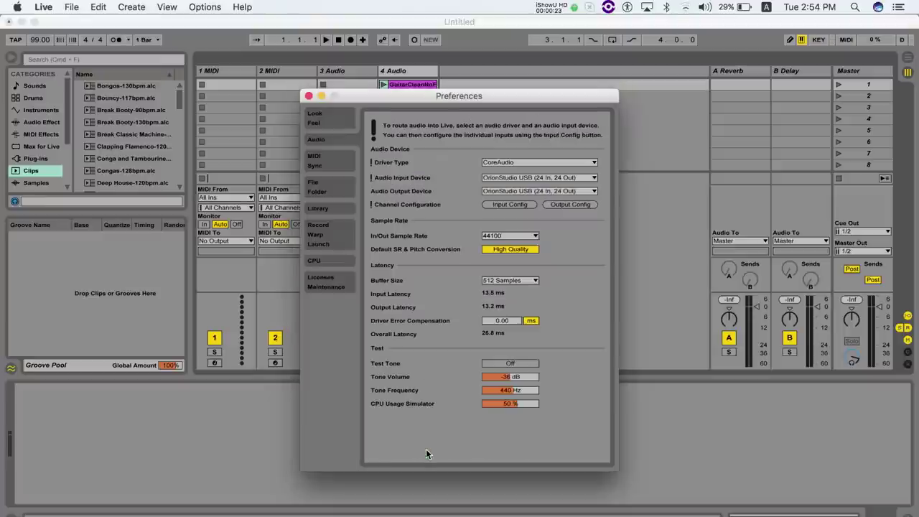
# Enable hardware outputs 9 and 10 as mono channels and close Preferences.
pyautogui.click(581, 206)
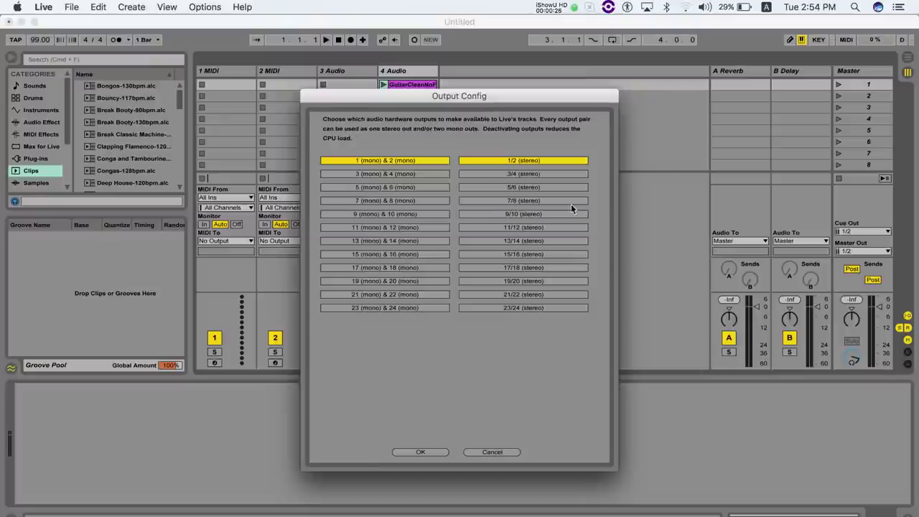
pyautogui.click(402, 215)
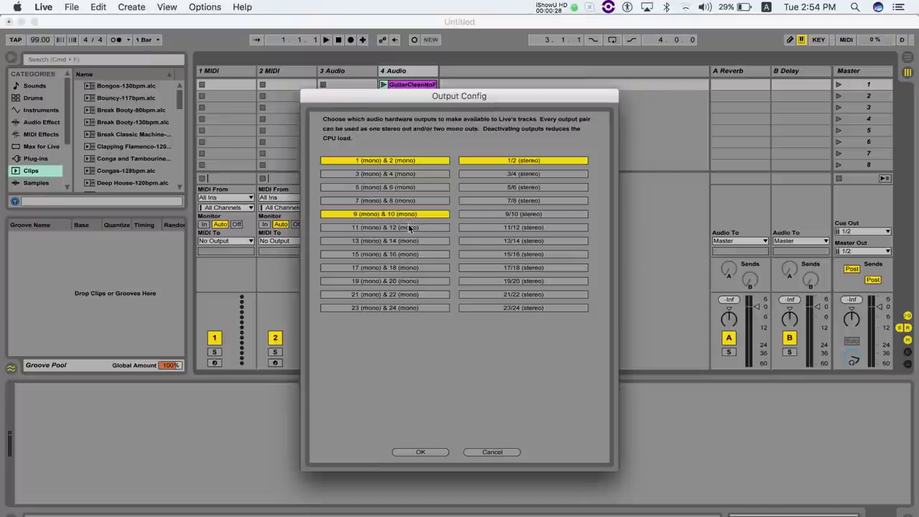
pyautogui.click(420, 452)
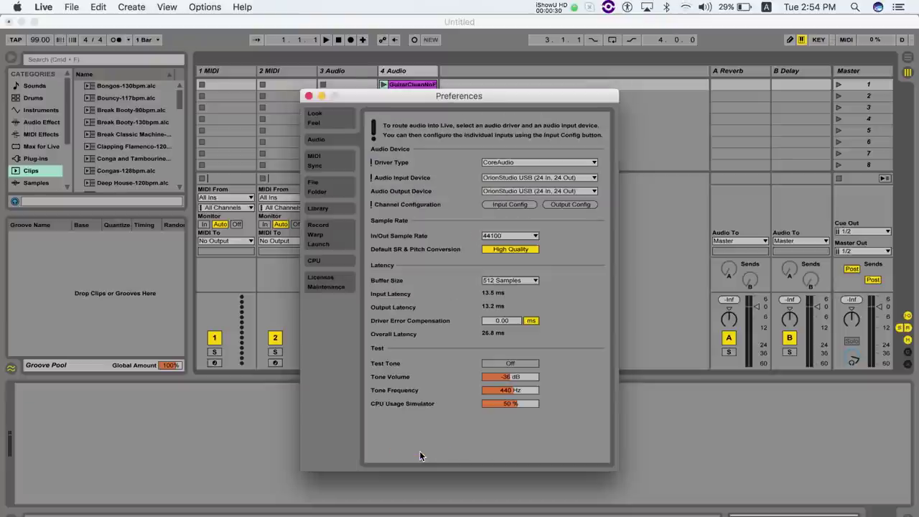
pyautogui.click(309, 96)
# Route track 4 from input 9 to Ext. Out 9, and add USB PLAY 10 in Orion.
pyautogui.click(400, 208)
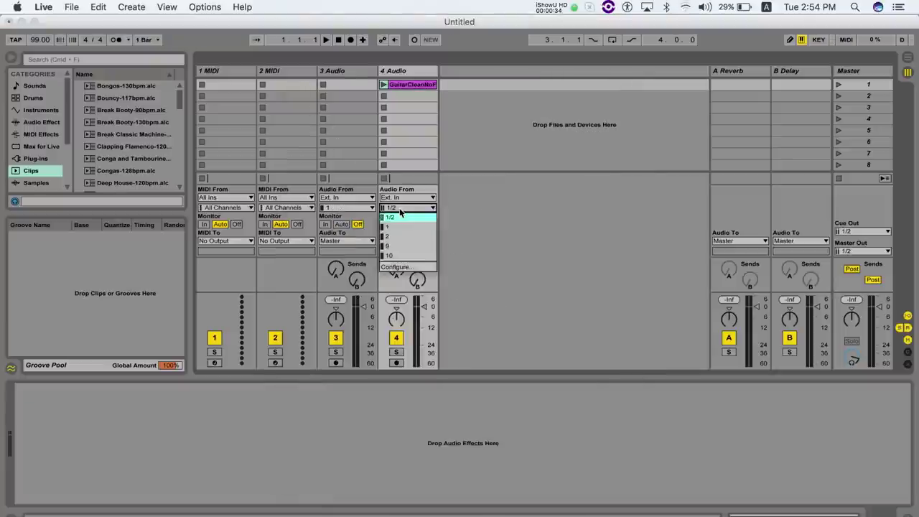
pyautogui.click(391, 251)
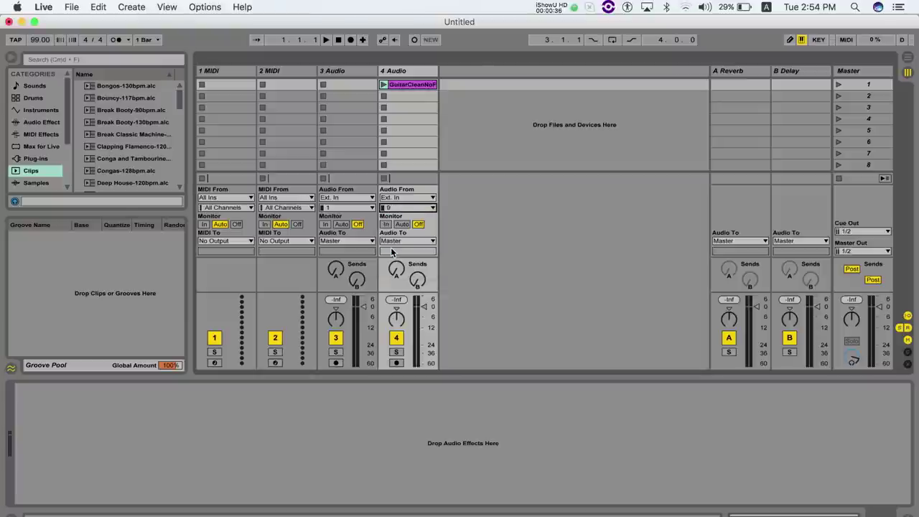
pyautogui.click(397, 242)
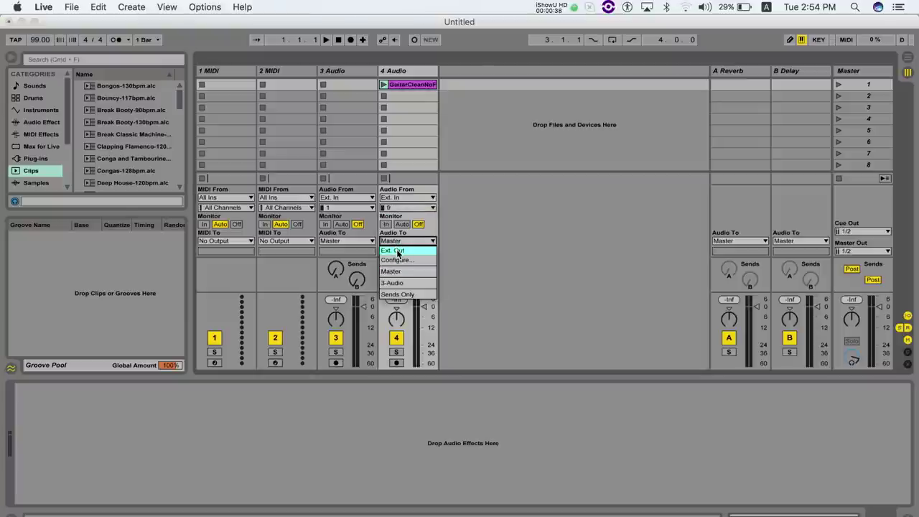
pyautogui.click(415, 252)
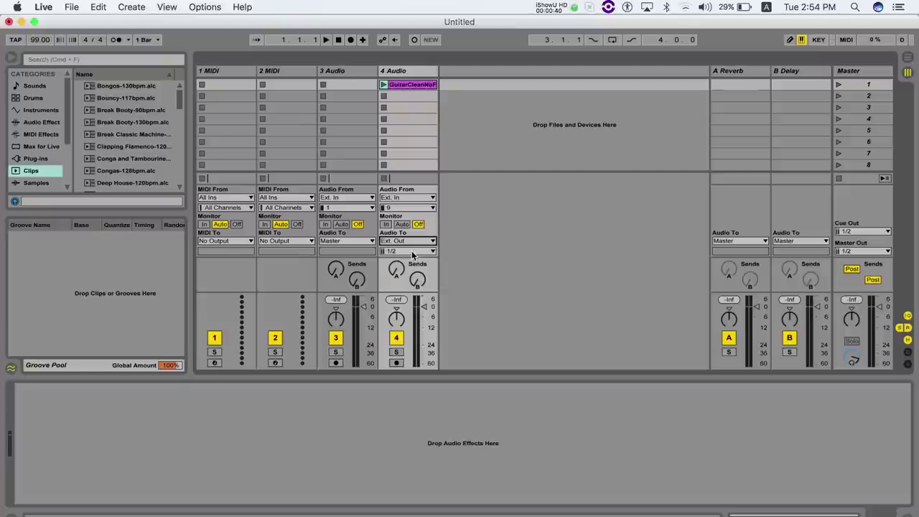
pyautogui.click(406, 250)
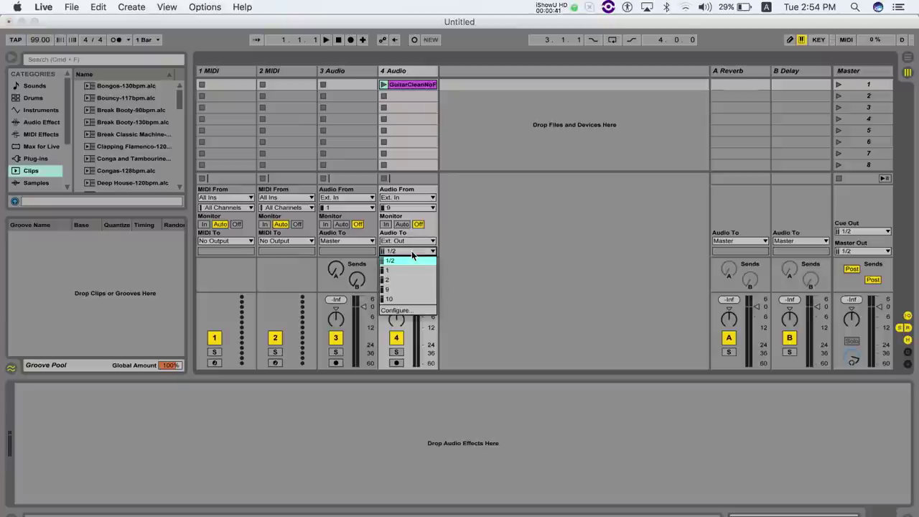
pyautogui.click(394, 290)
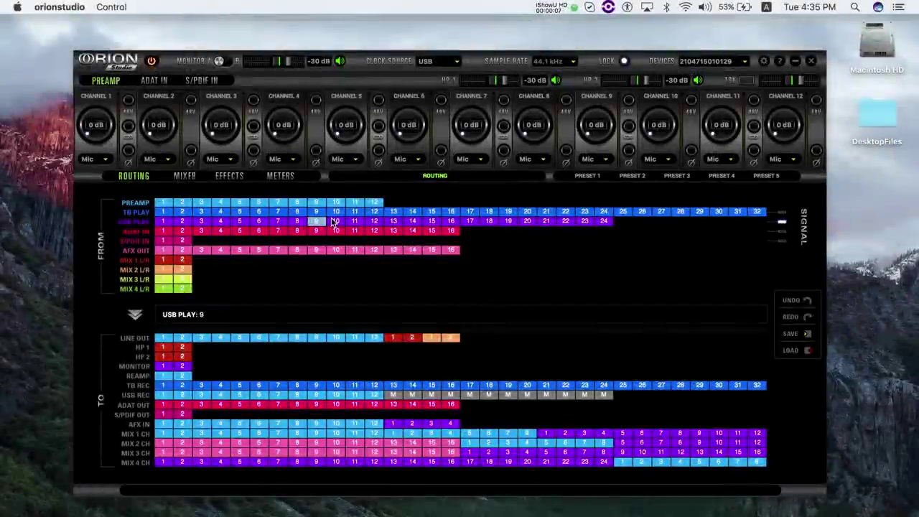
pyautogui.click(336, 222)
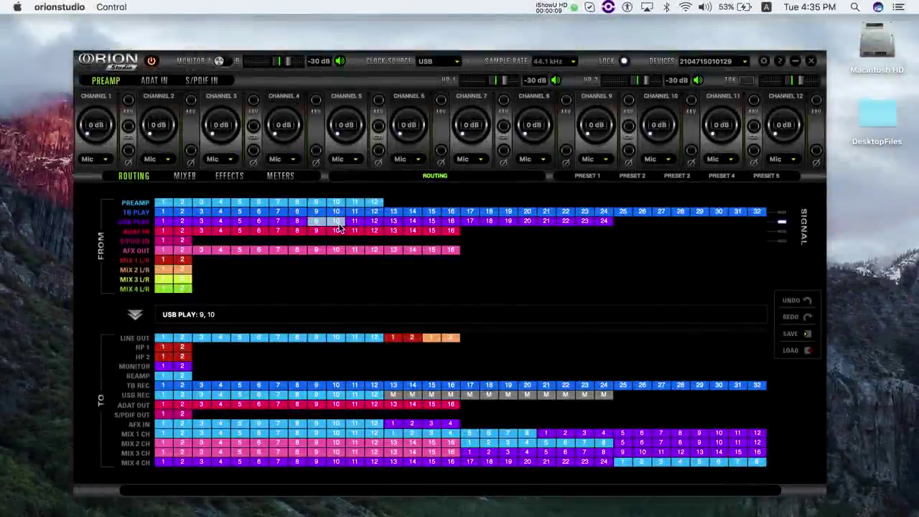